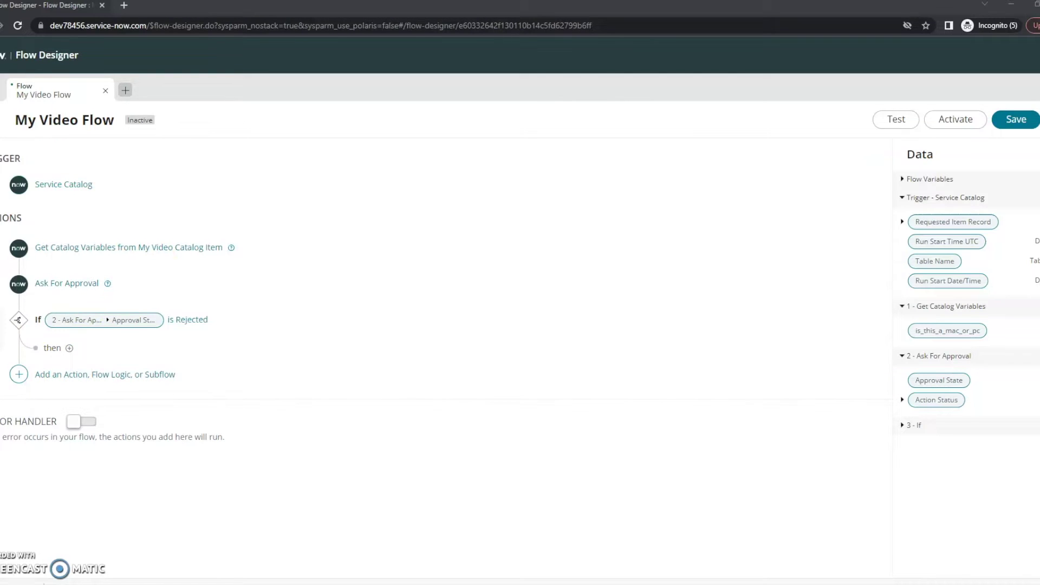
# - Review the settings of the If condition that checks for a rejected approval, and close it again
pyautogui.click(36, 324)
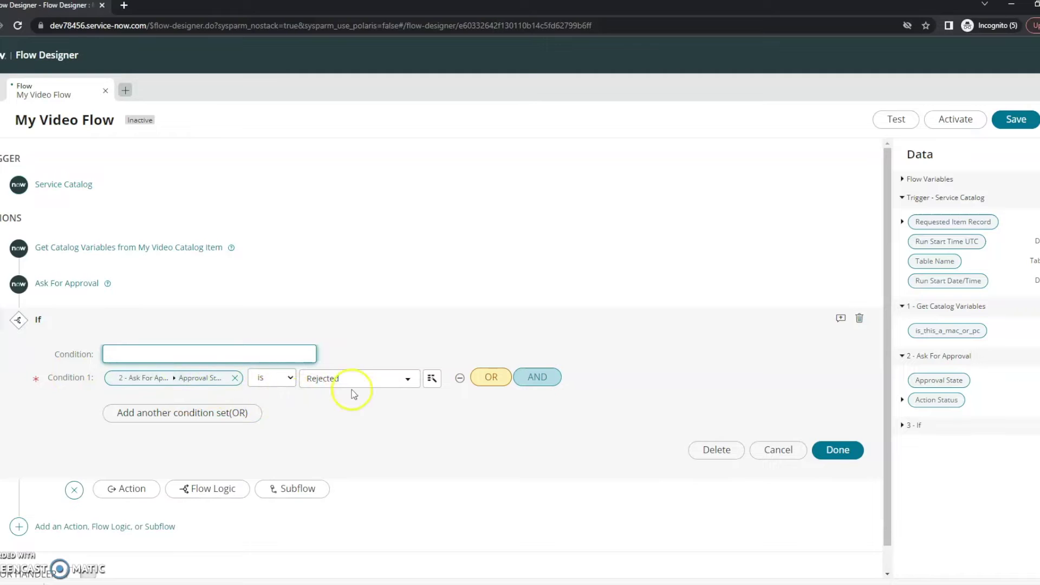
pyautogui.scroll(-1, 186, 486)
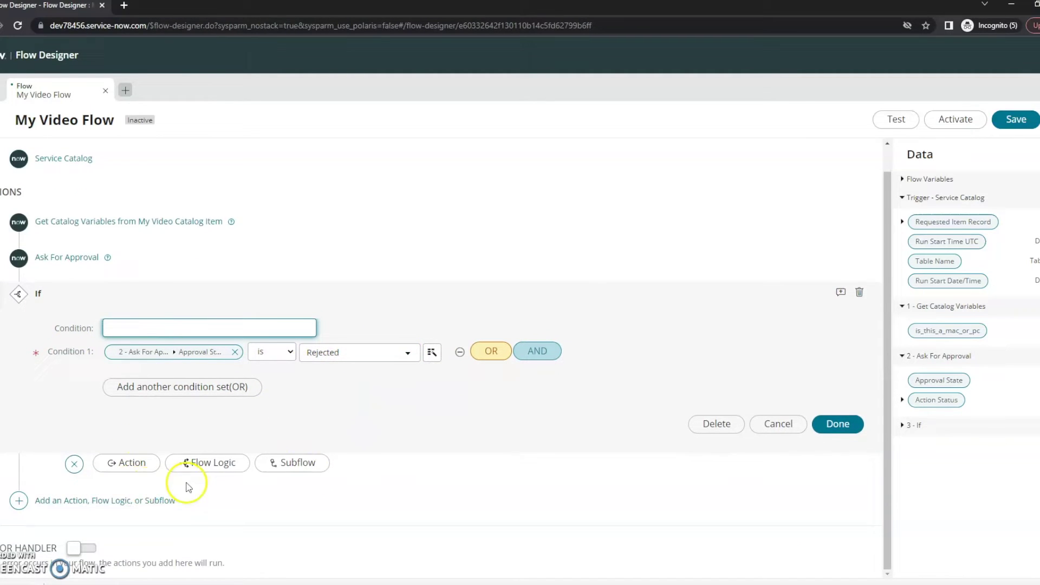
pyautogui.click(837, 425)
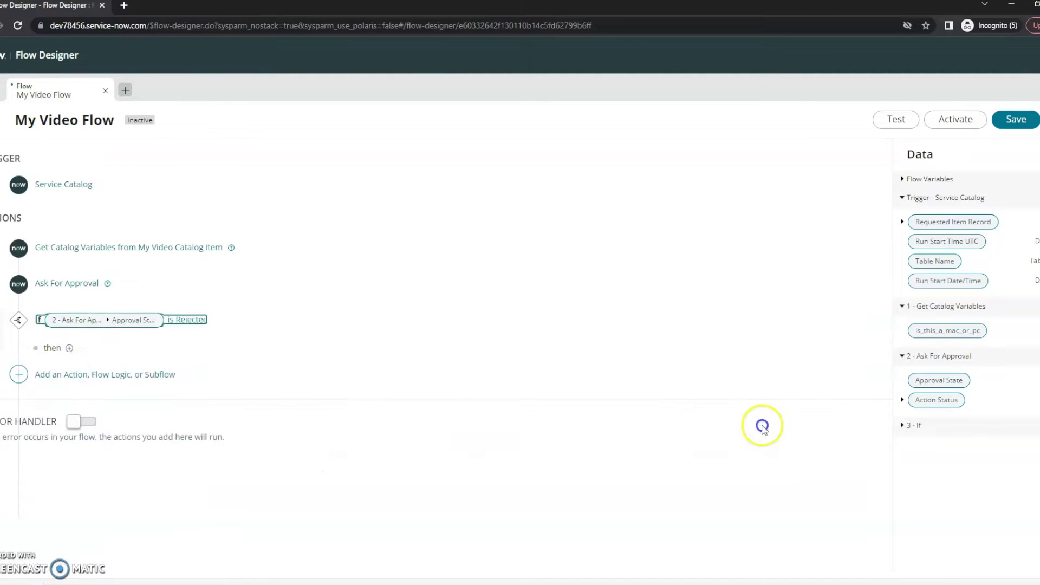
# - Add an Update Record action to the then branch of the If condition for rejected approvals
pyautogui.click(66, 349)
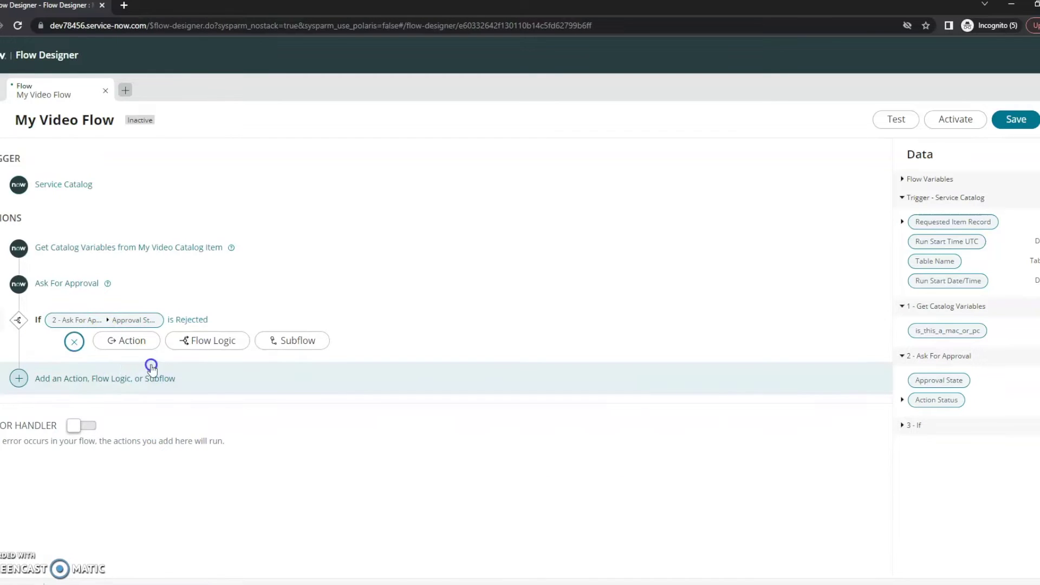
pyautogui.click(120, 351)
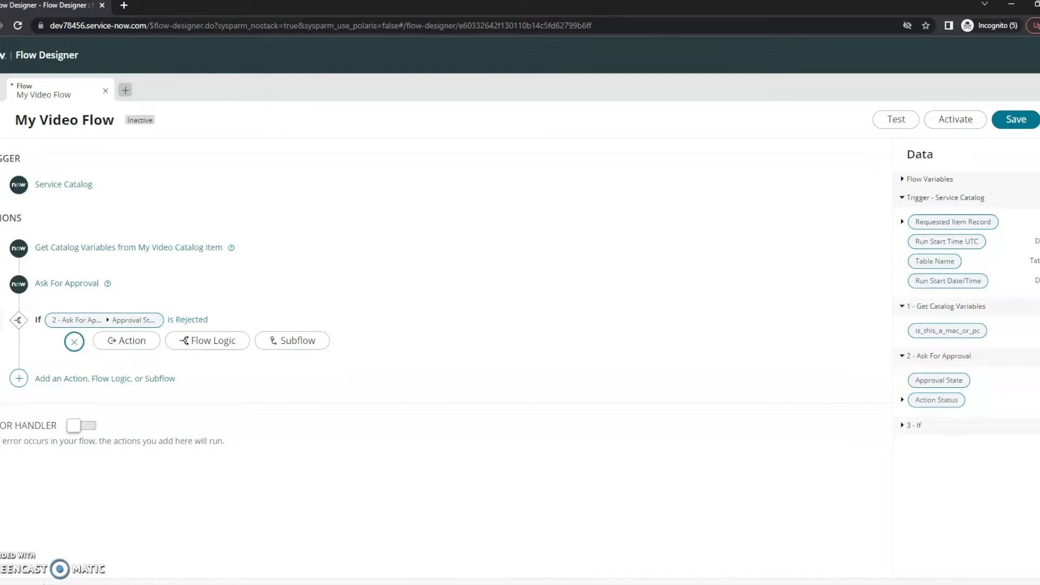
pyautogui.click(134, 342)
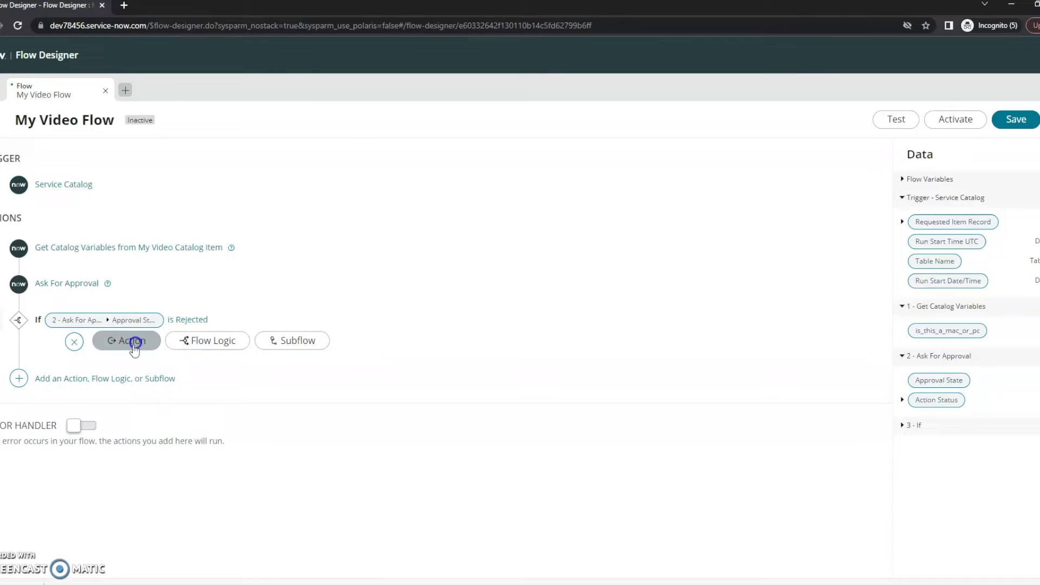
pyautogui.click(151, 365)
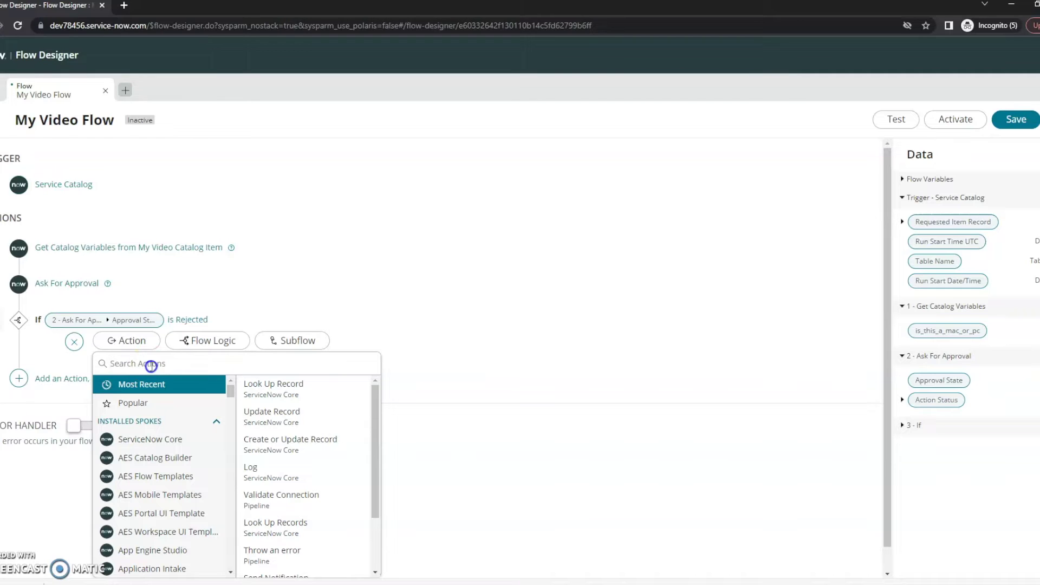
pyautogui.write('update')
pyautogui.click(312, 387)
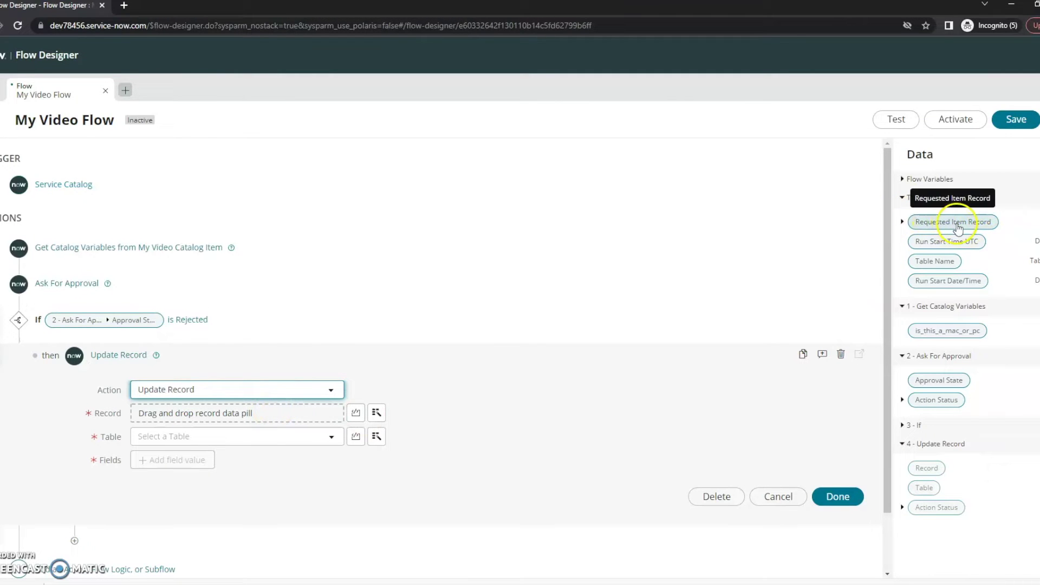
# - Set the update's record to the trigger's Requested Item Record and its State field to Closed Complete, and finish the action
pyautogui.moveTo(953, 224); pyautogui.dragTo(225, 415)
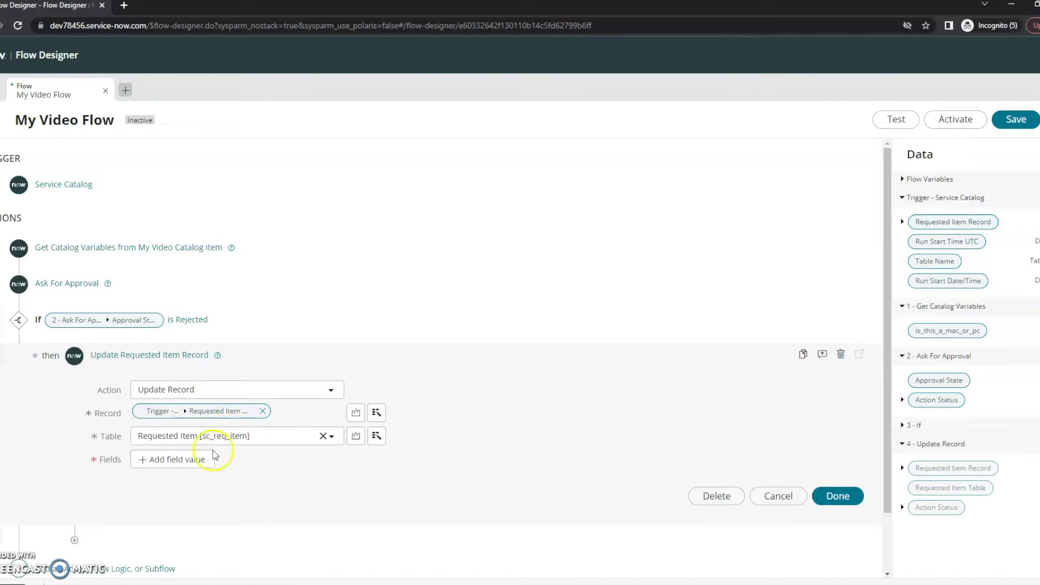
pyautogui.click(174, 463)
pyautogui.click(168, 460)
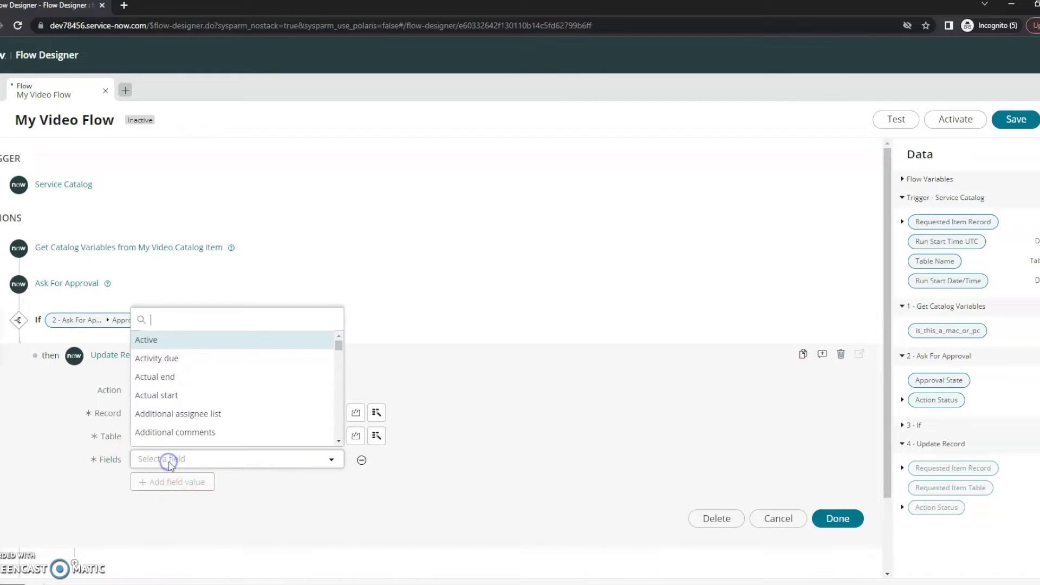
pyautogui.write('state')
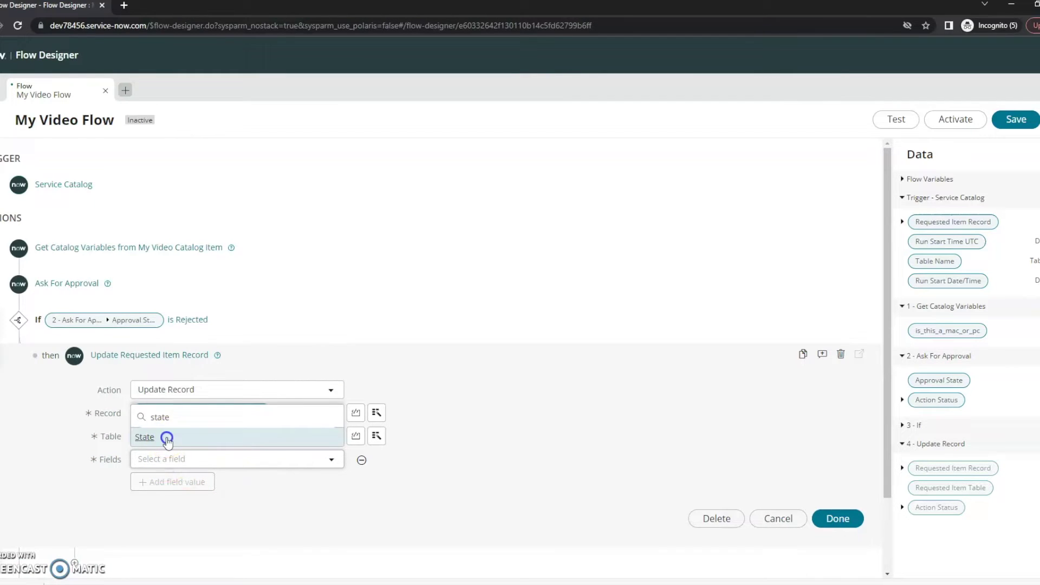
pyautogui.click(168, 437)
pyautogui.click(422, 463)
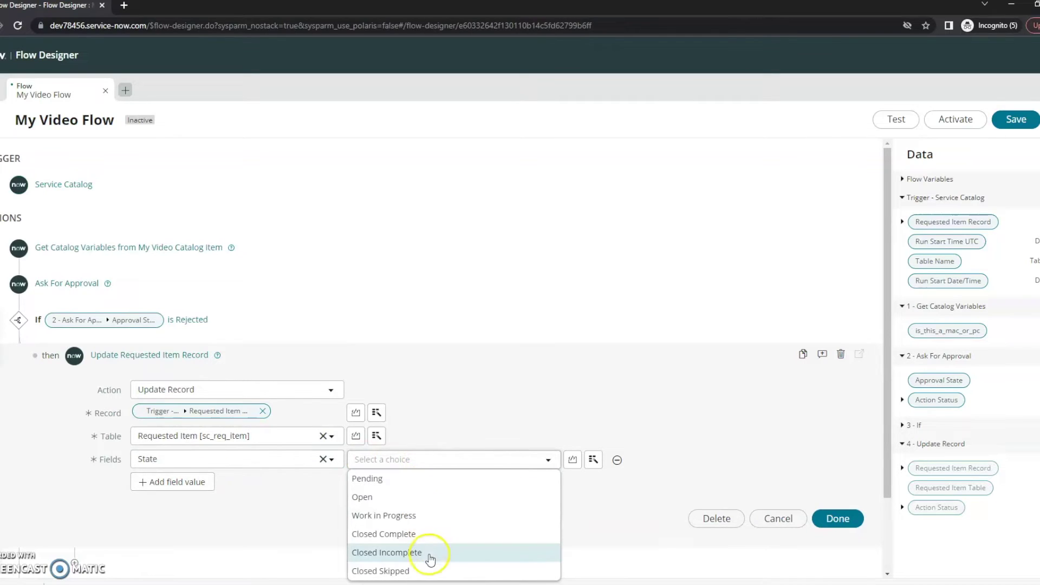
pyautogui.click(411, 536)
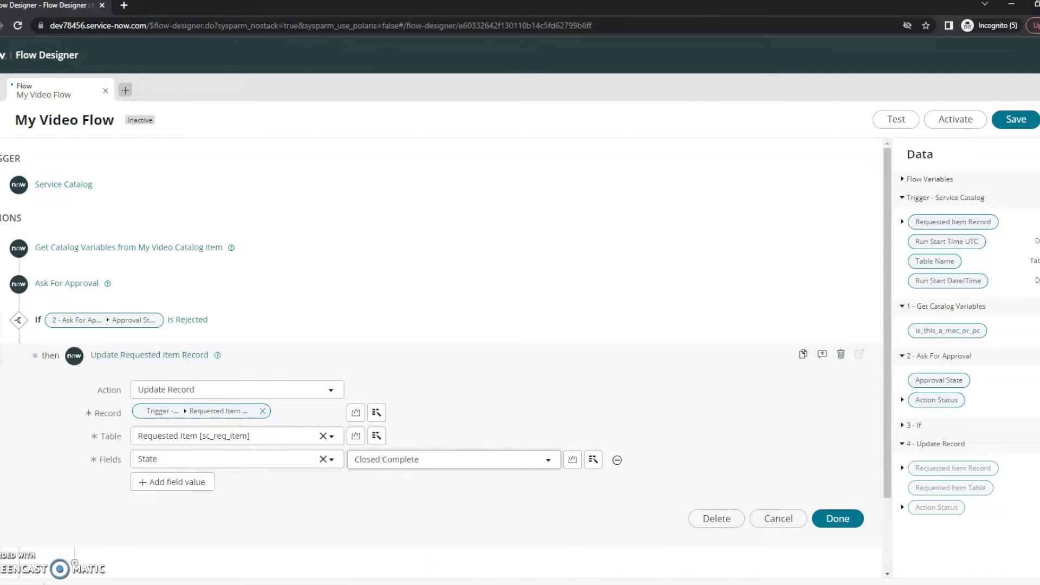
pyautogui.click(854, 524)
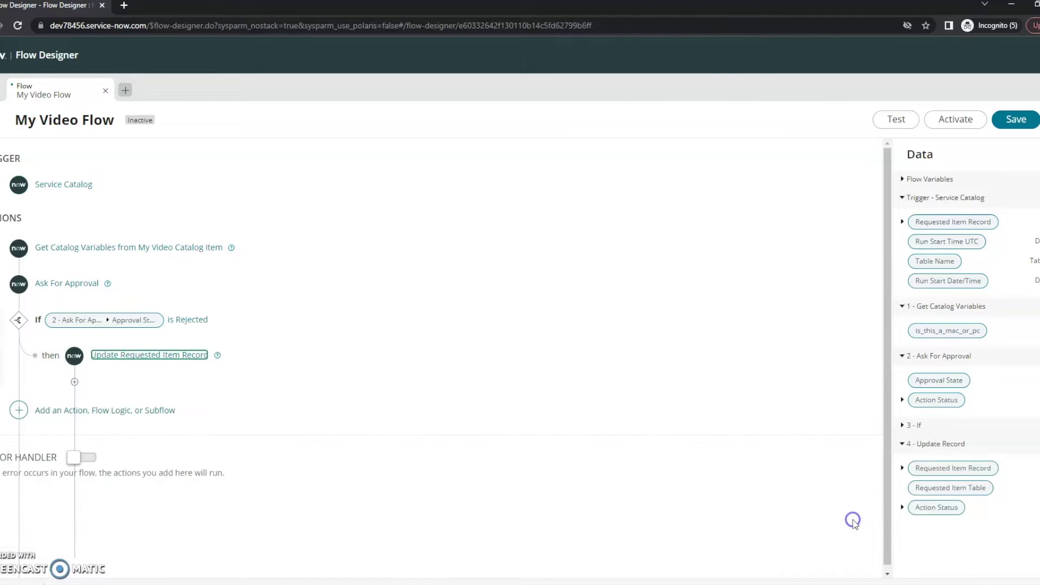
# - Add a Look Up Record action below the requested item update, using the Request [sc_request] table
pyautogui.click(74, 383)
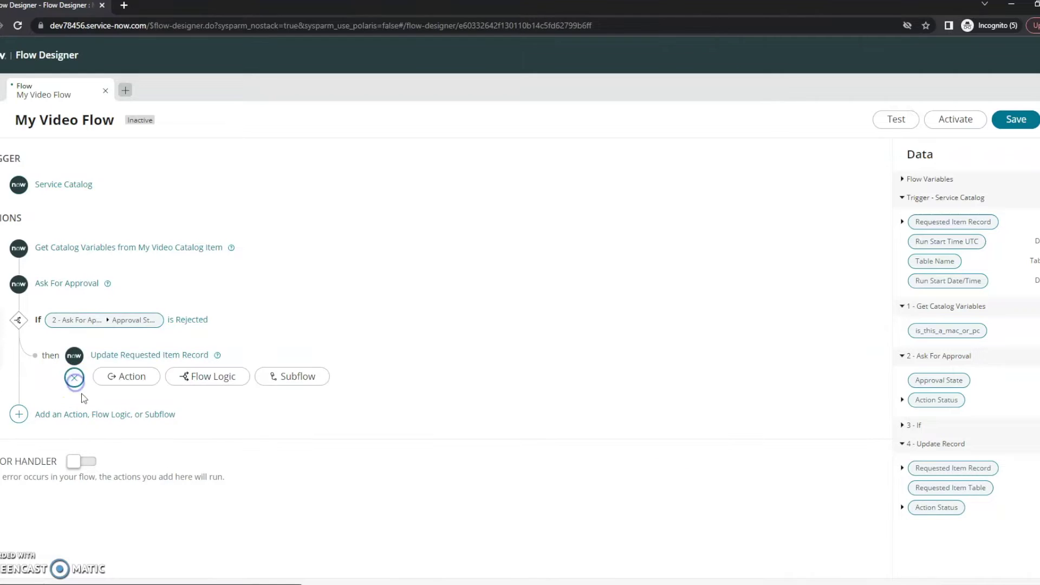
pyautogui.click(151, 386)
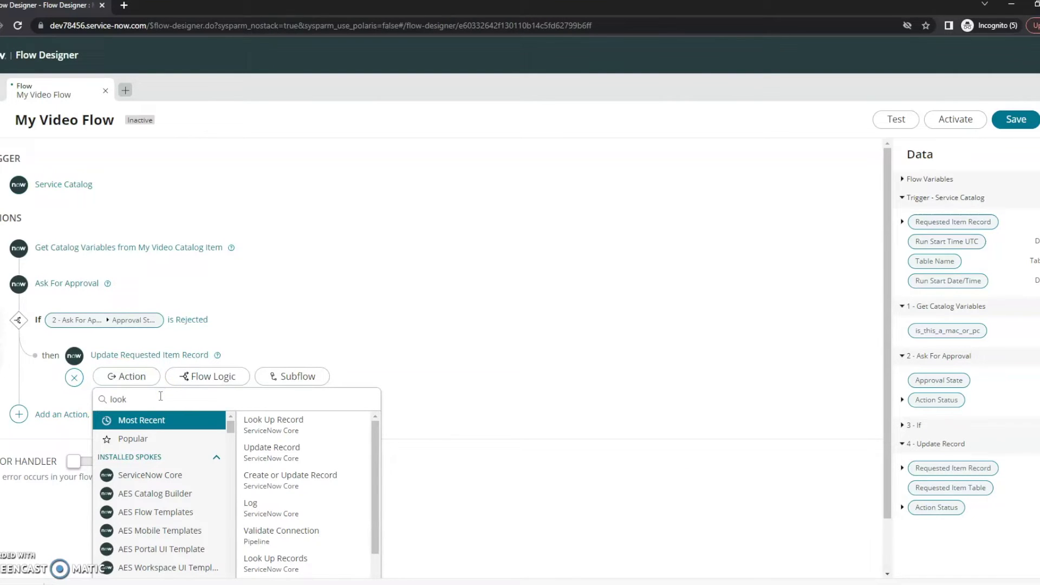
pyautogui.click(262, 419)
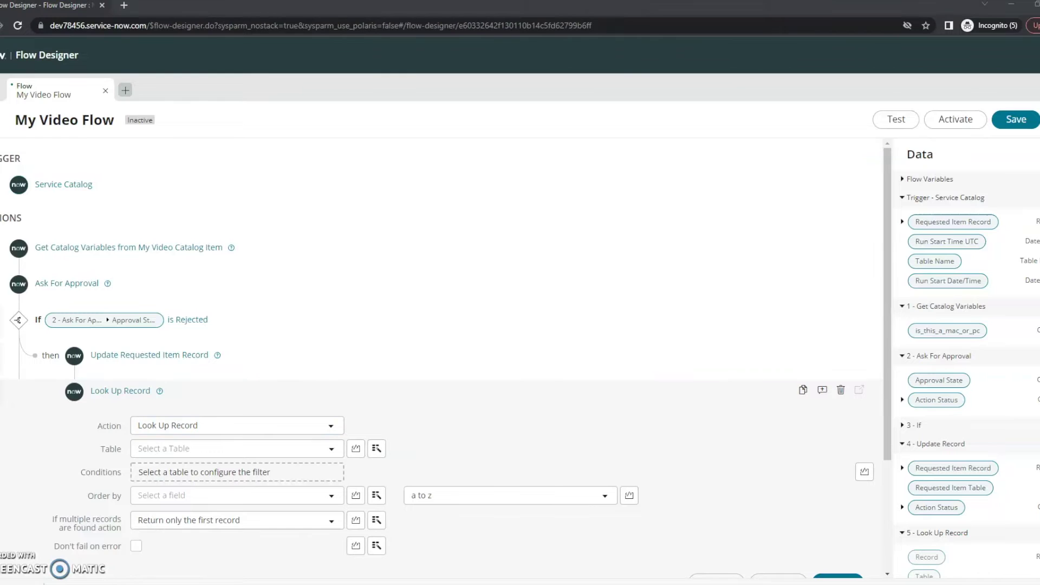
pyautogui.click(187, 450)
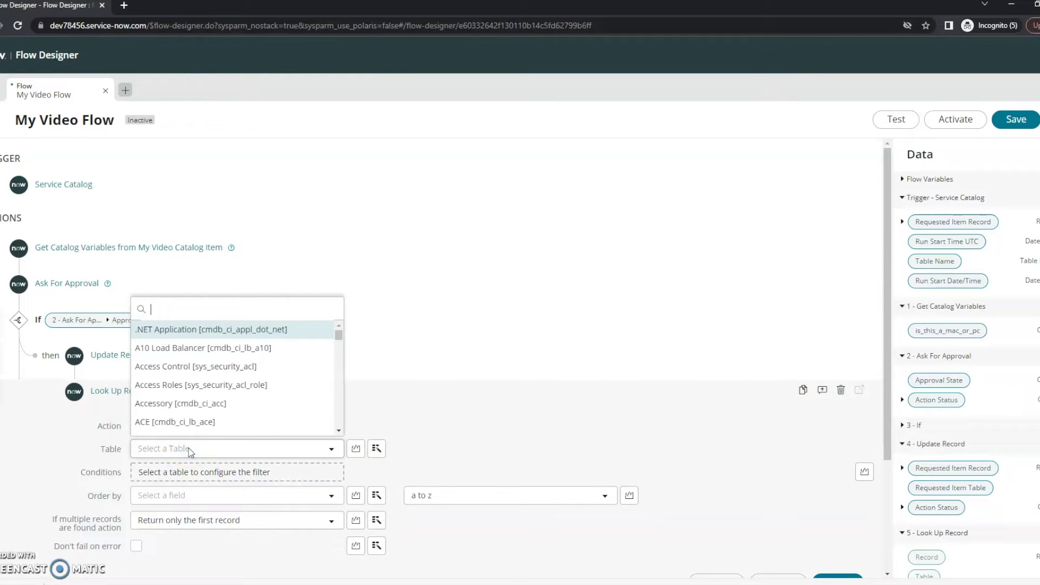
pyautogui.write('sc_requ')
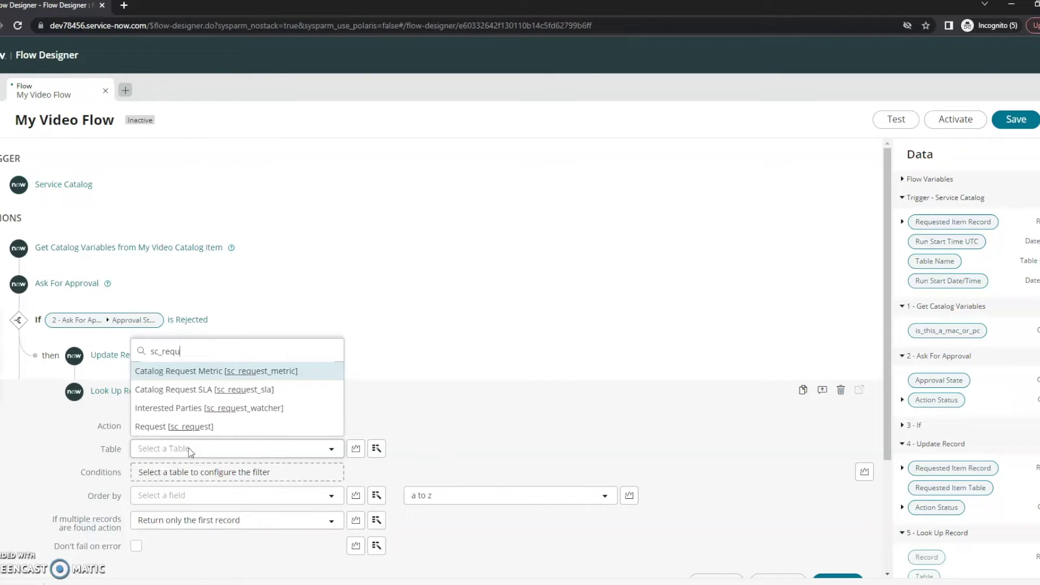
pyautogui.click(202, 427)
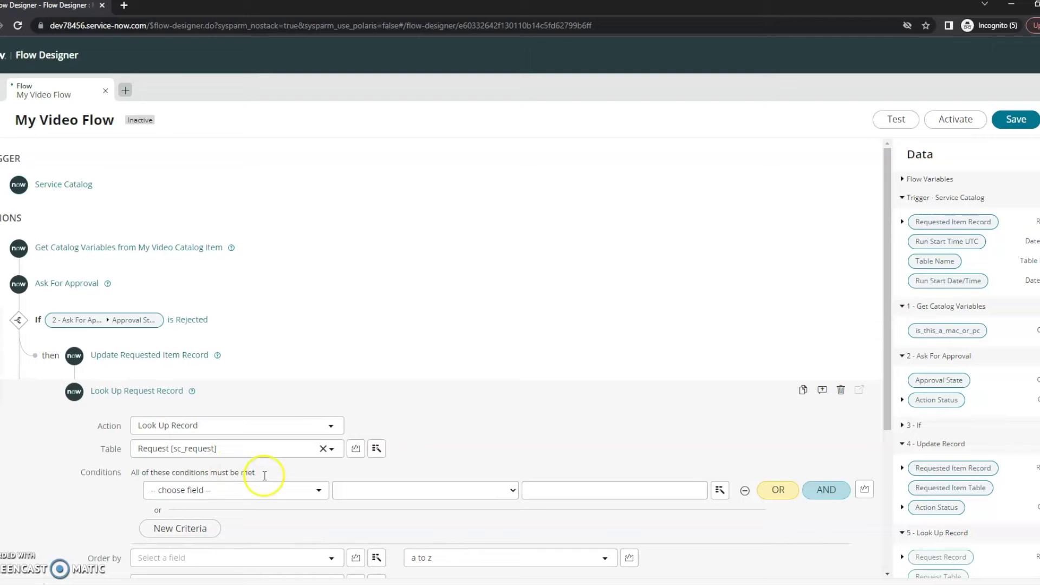
# - Choose Number as the condition field for the request lookup
pyautogui.scroll(-2, 217, 453)
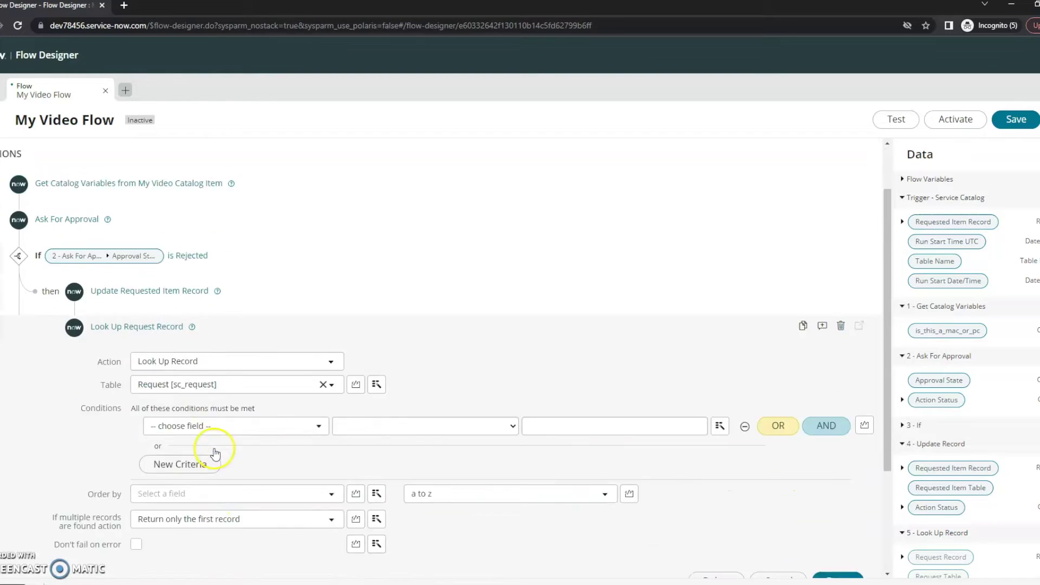
pyautogui.click(196, 376)
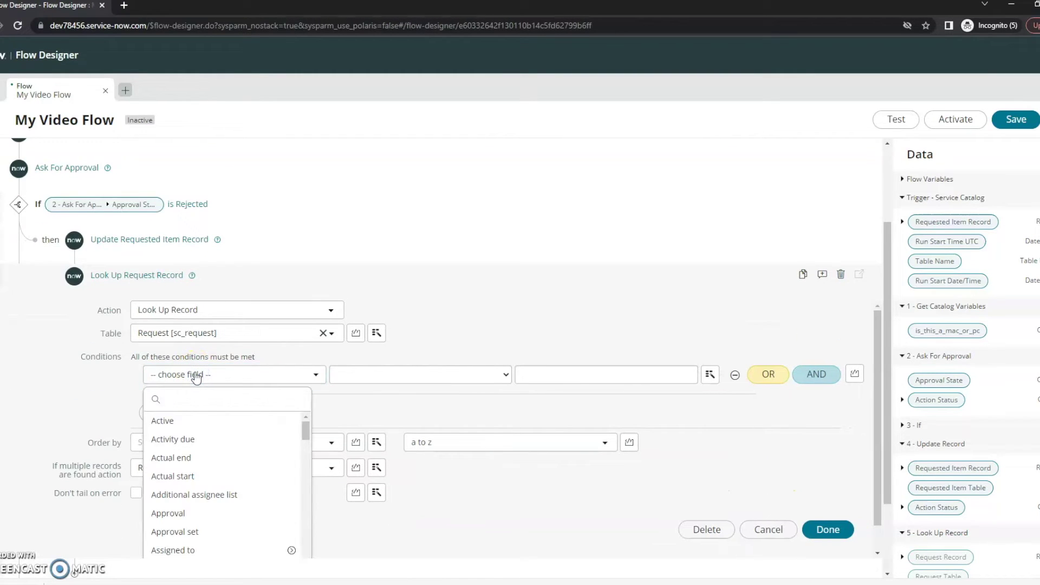
pyautogui.write('numb')
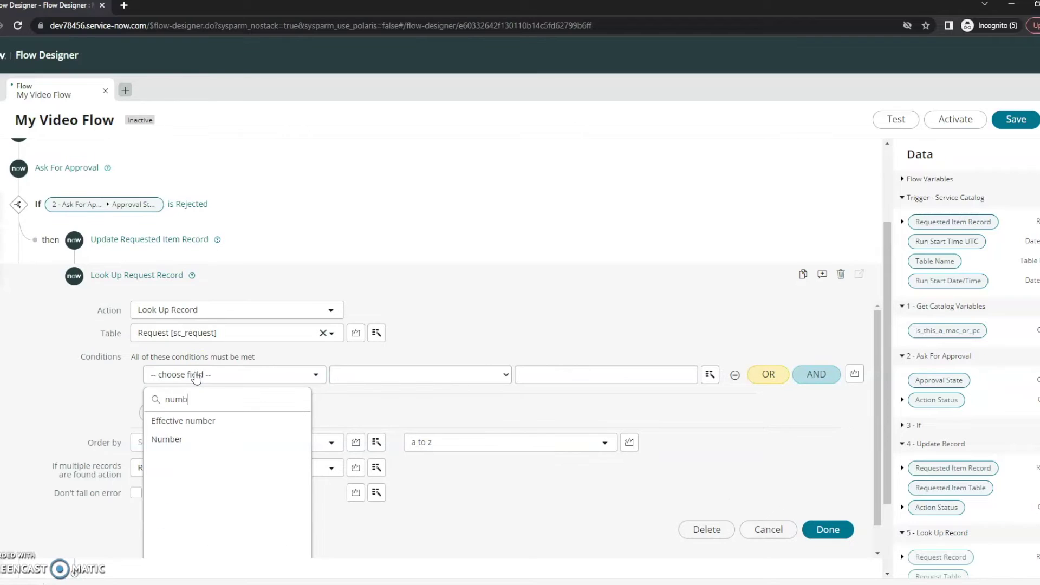
pyautogui.write('er')
pyautogui.click(206, 438)
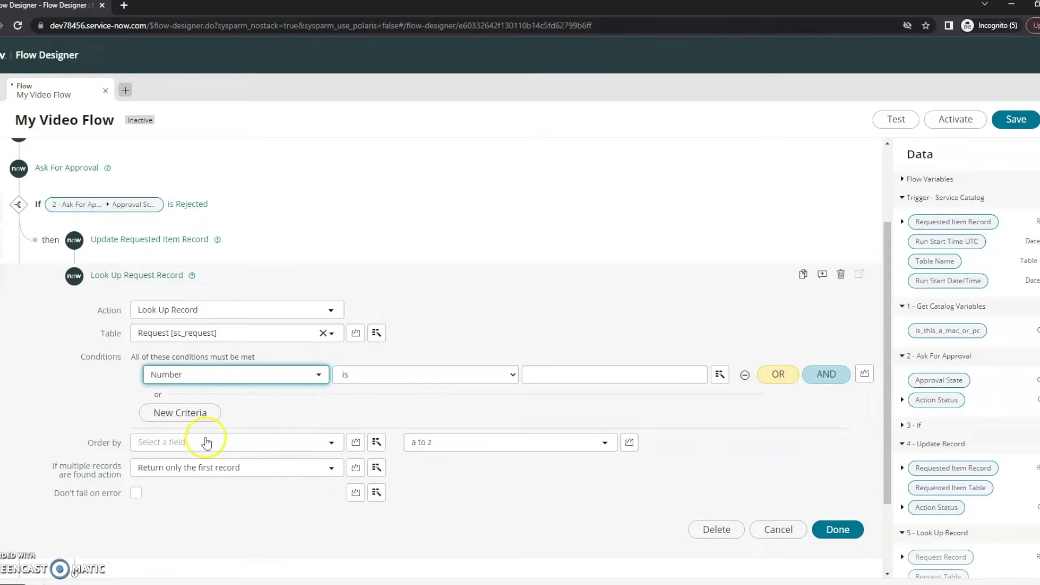
# - Match the lookup condition to the Number of the Request within the trigger's Requested Item Record, and finish the action
pyautogui.click(903, 222)
pyautogui.scroll(-2, 921, 304)
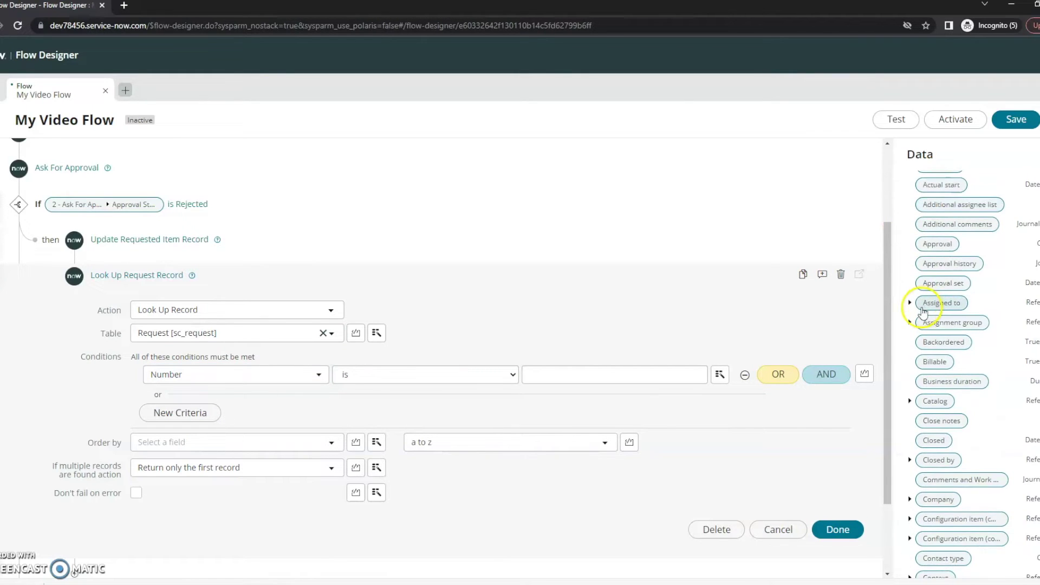
pyautogui.scroll(-3, 926, 322)
pyautogui.scroll(5, 924, 314)
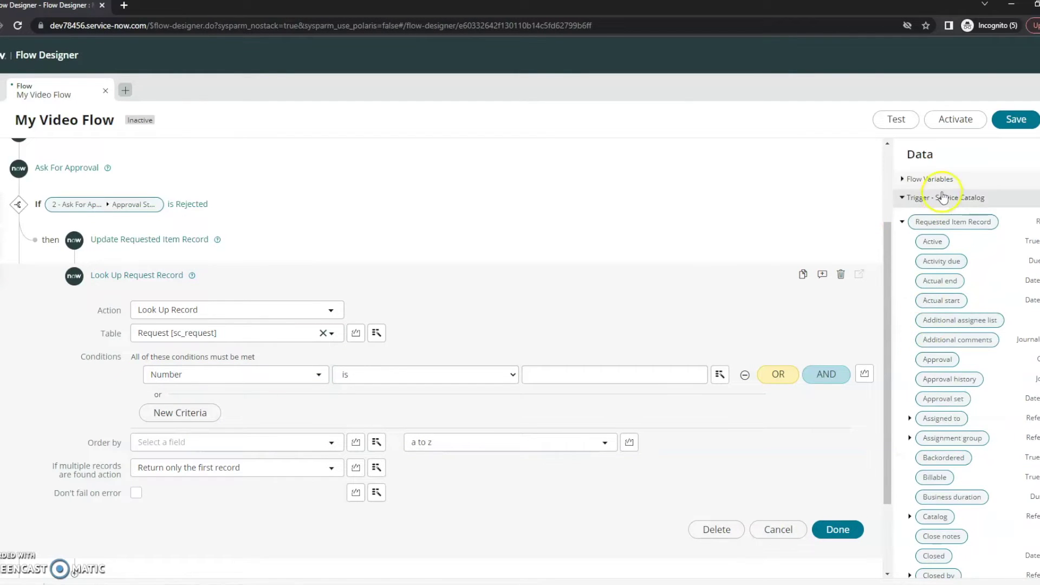
pyautogui.scroll(-7, 924, 325)
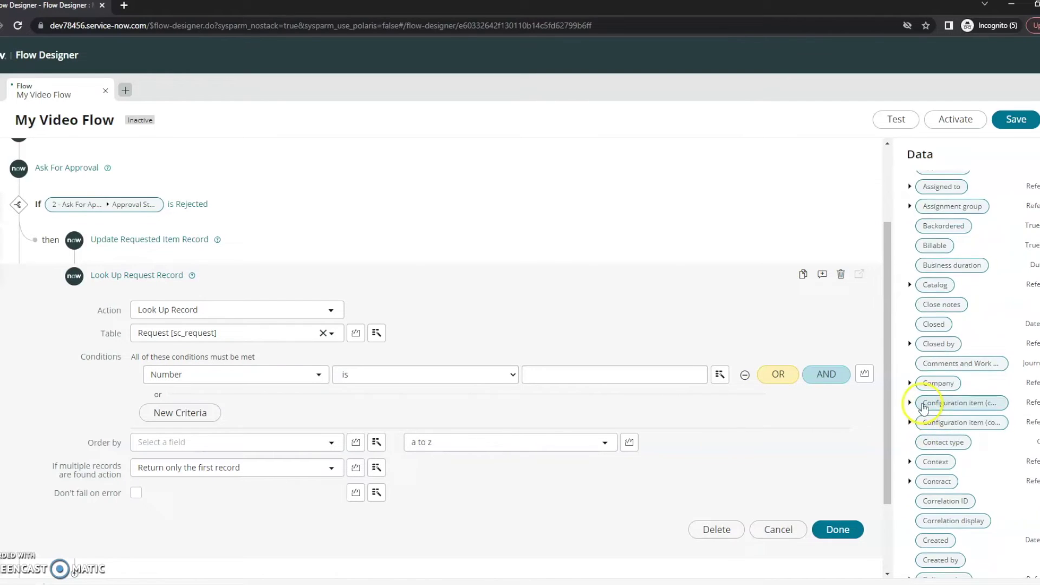
pyautogui.scroll(-15, 929, 365)
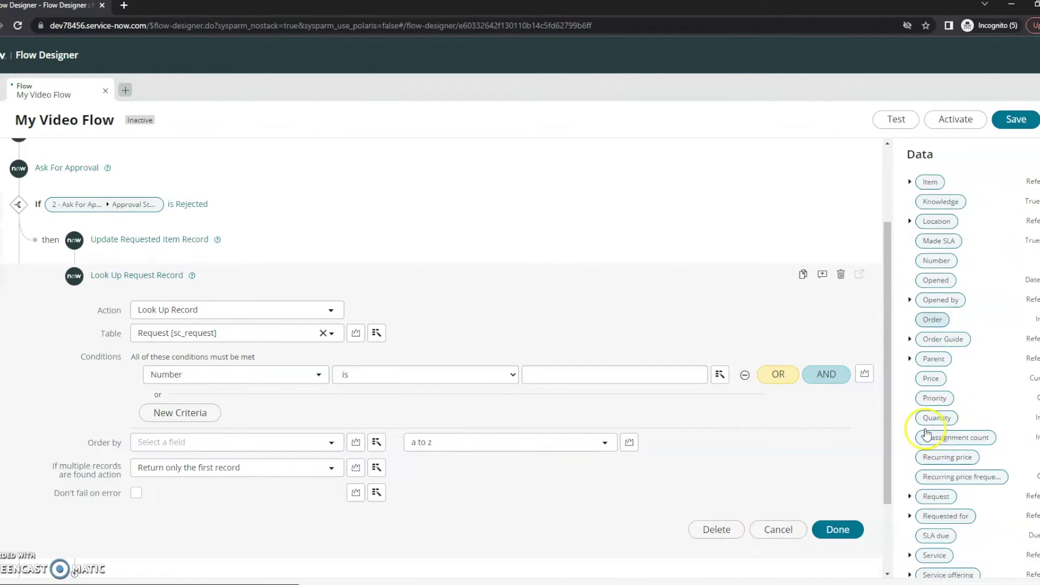
pyautogui.scroll(2, 928, 432)
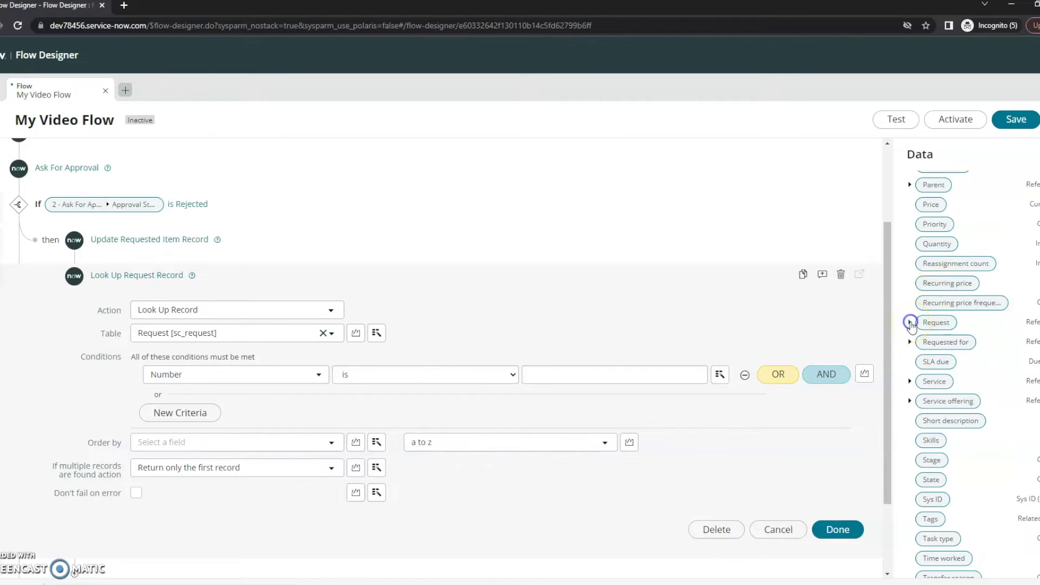
pyautogui.click(911, 323)
pyautogui.scroll(-5, 970, 432)
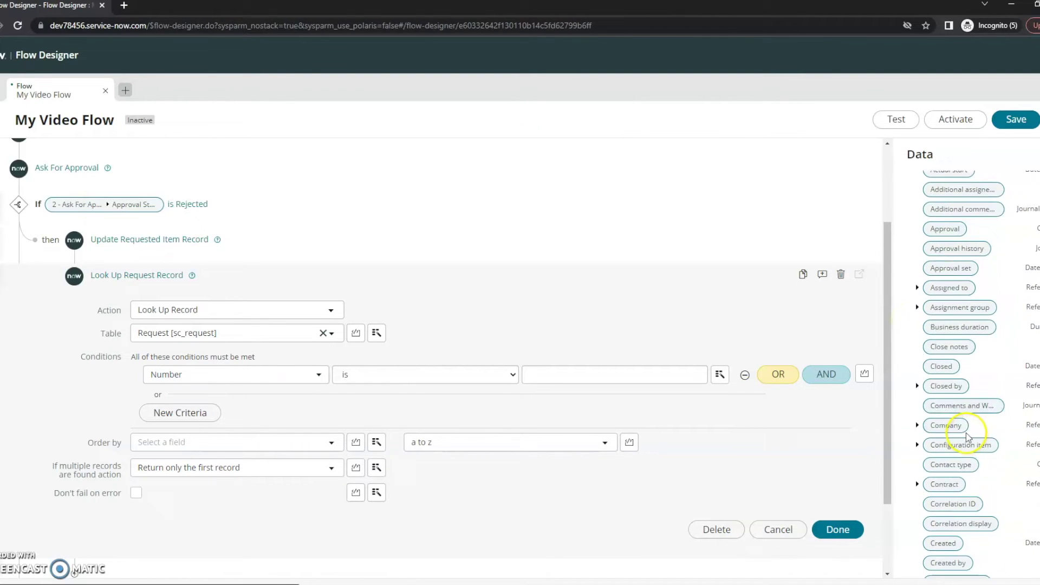
pyautogui.scroll(-8, 967, 436)
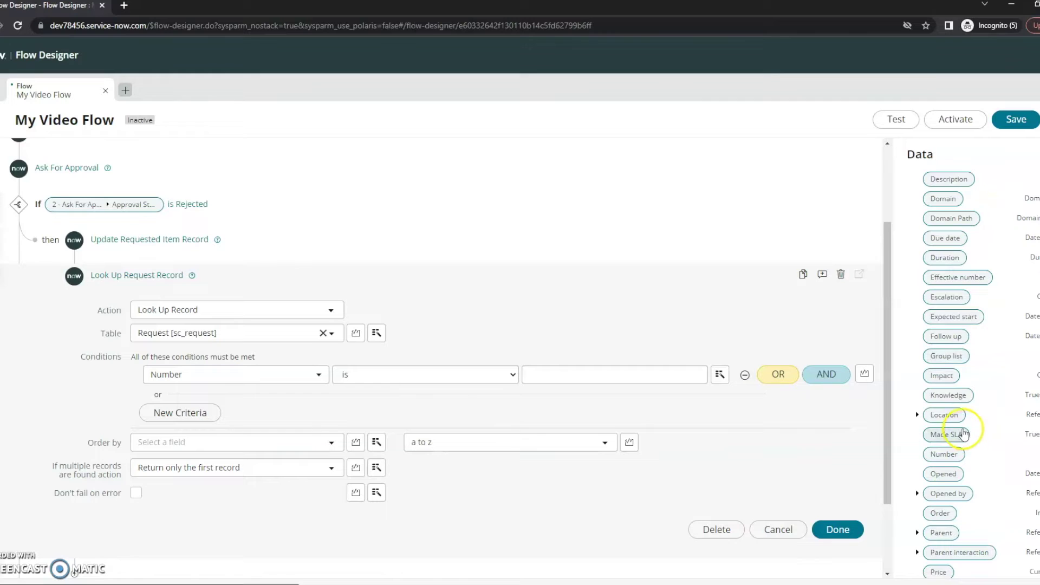
pyautogui.scroll(-1, 965, 428)
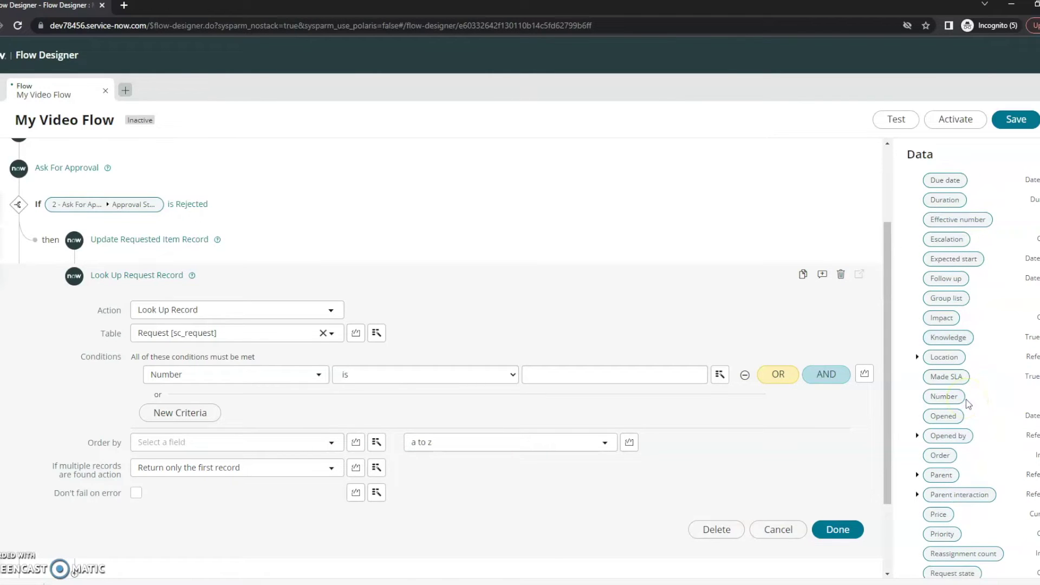
pyautogui.moveTo(951, 397); pyautogui.dragTo(634, 383)
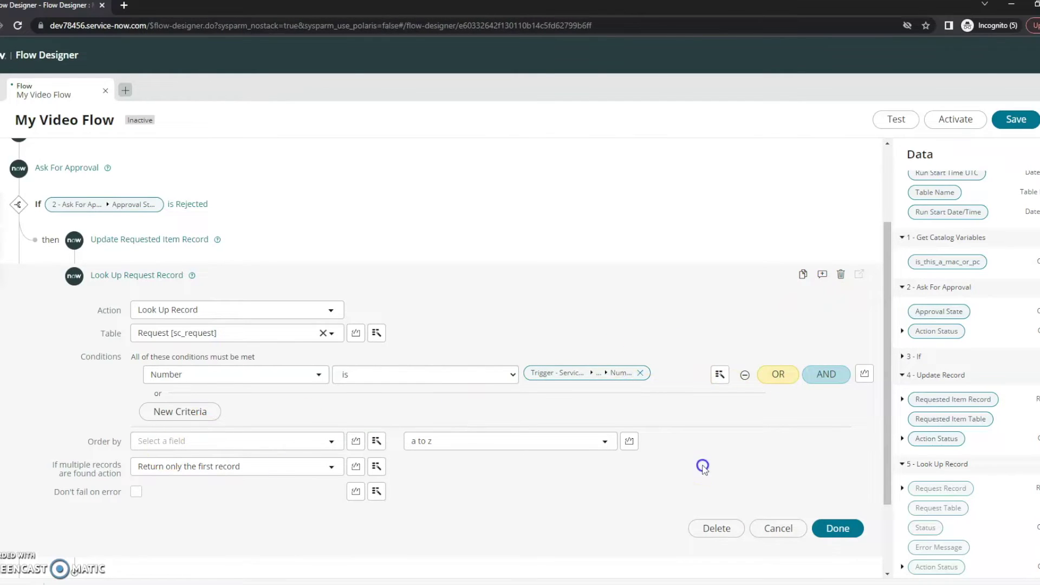
pyautogui.scroll(-2, 796, 482)
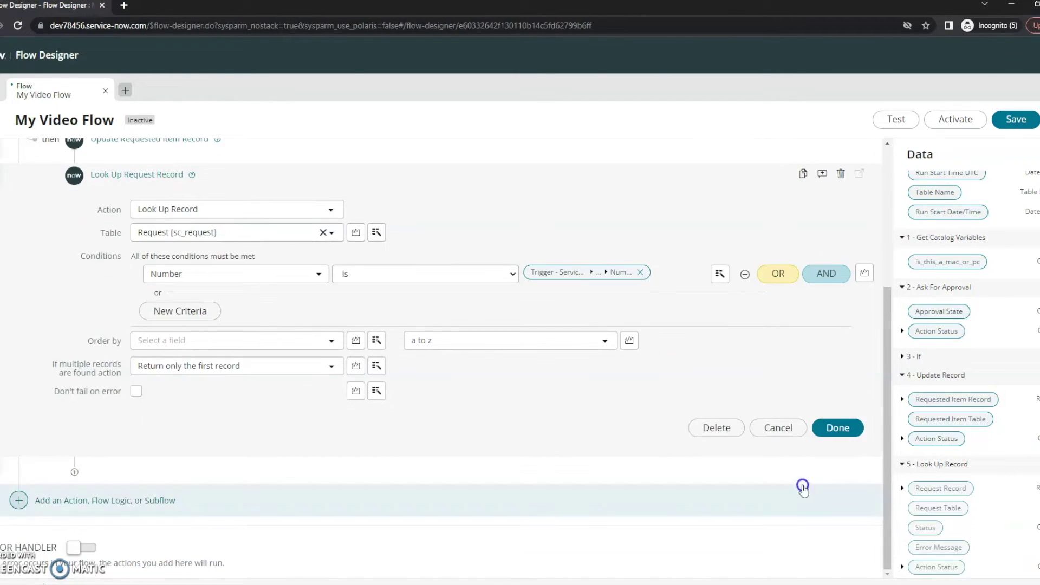
pyautogui.click(838, 428)
# - Add an Update Record action below the request lookup in the rejected branch
pyautogui.click(76, 416)
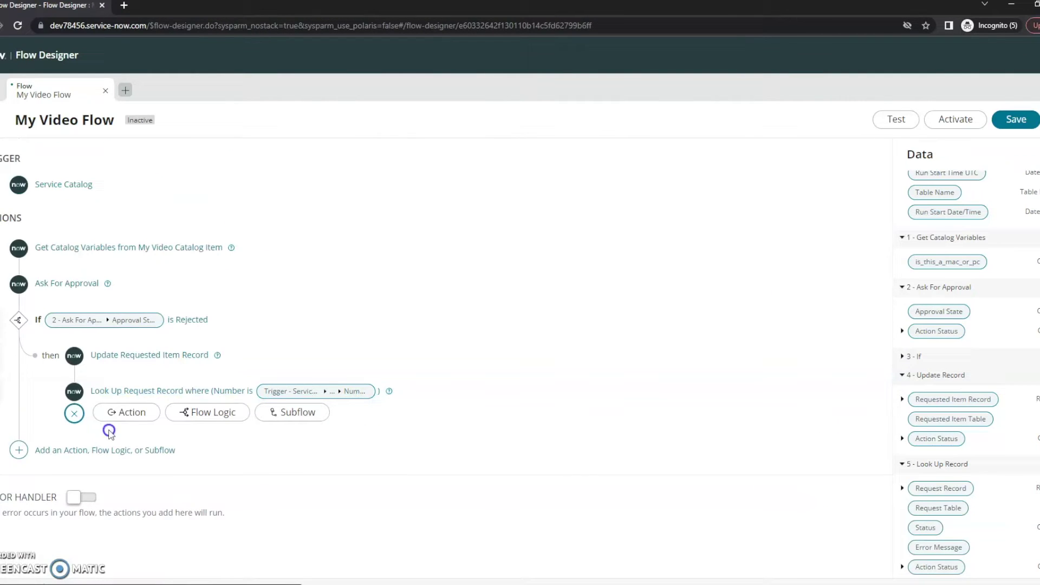
pyautogui.click(128, 416)
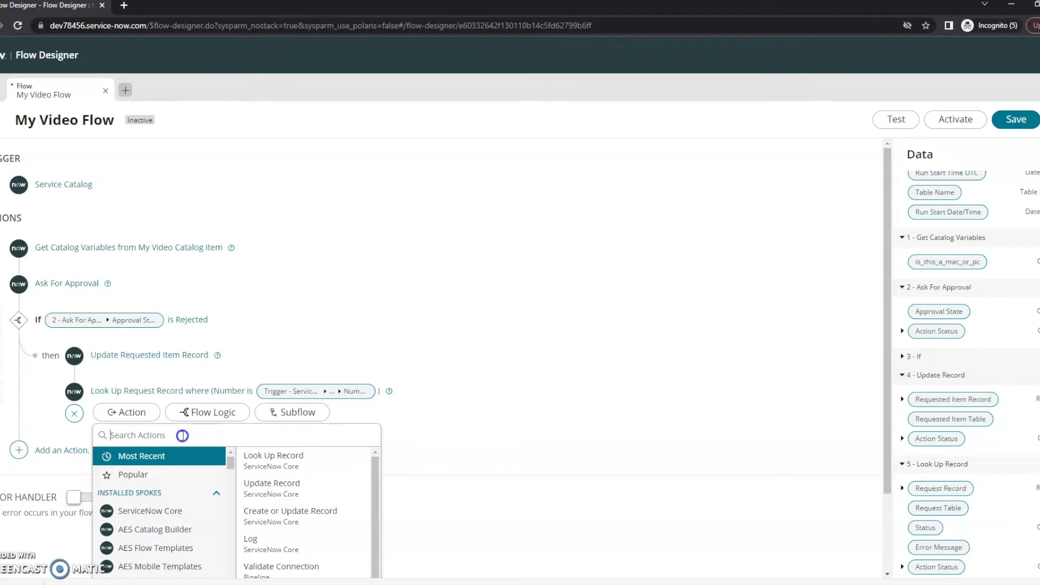
pyautogui.write('upd')
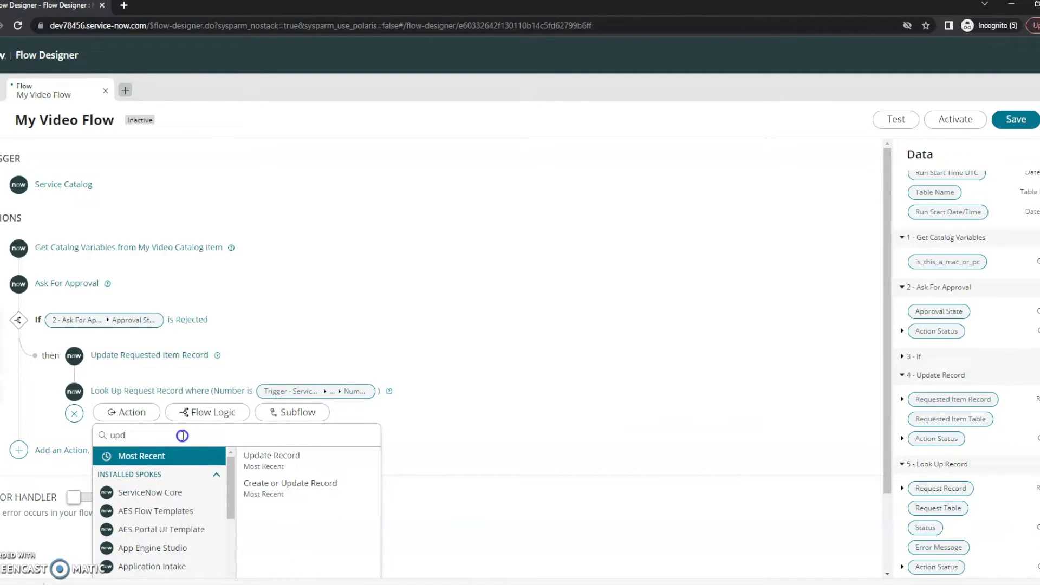
pyautogui.write('at')
pyautogui.click(274, 459)
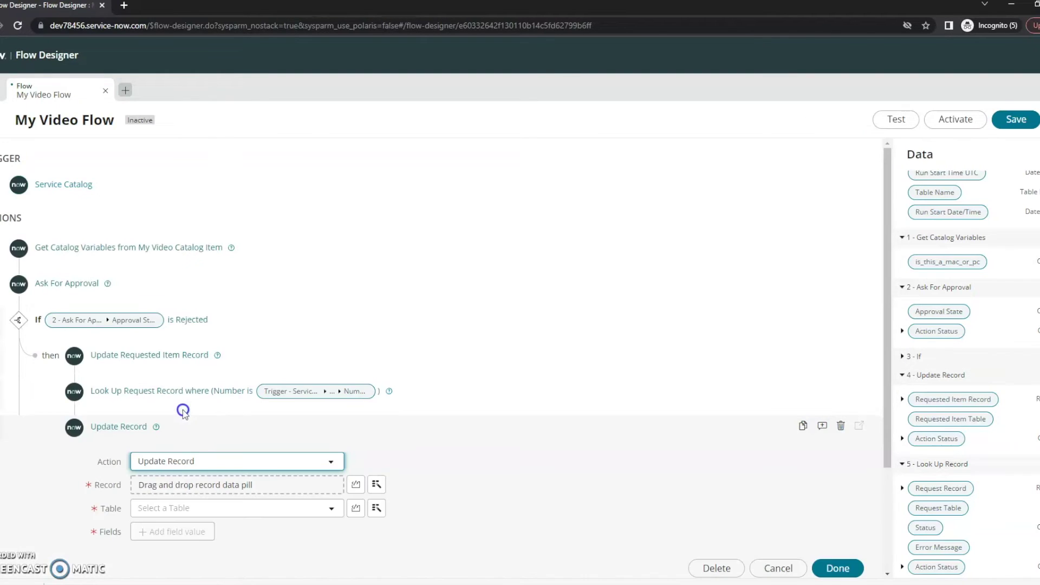
# - Set the new update's record to the Request Record from the Look Up Record action
pyautogui.scroll(-1, 360, 458)
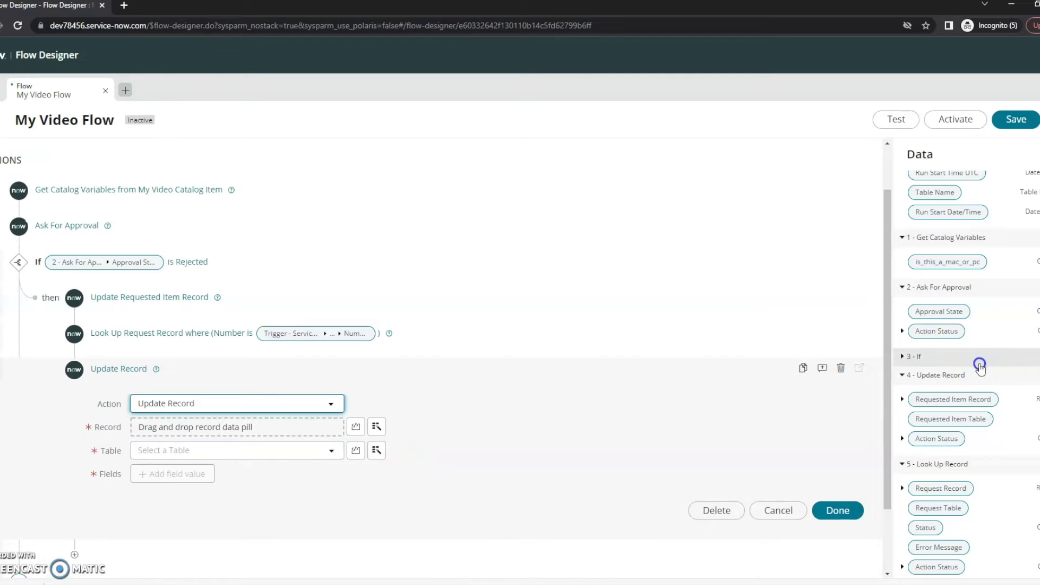
pyautogui.scroll(-2, 967, 374)
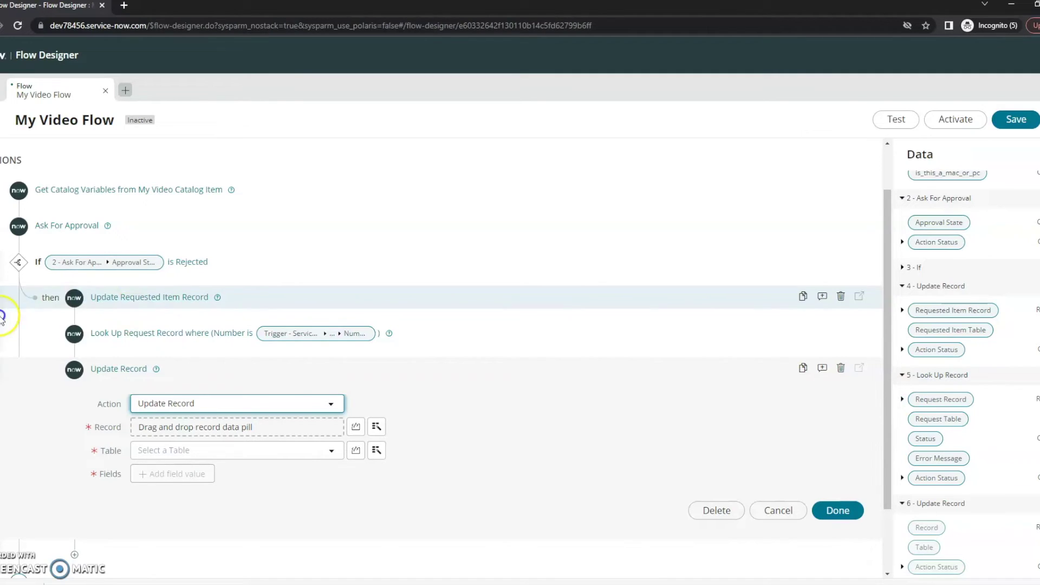
pyautogui.click(948, 400)
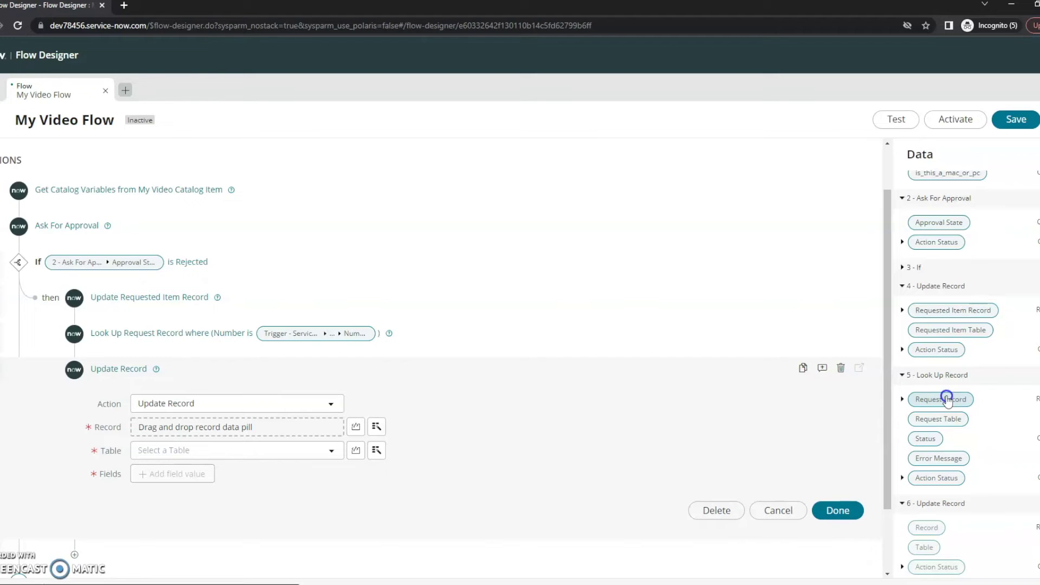
pyautogui.moveTo(948, 400); pyautogui.dragTo(250, 435)
pyautogui.click(240, 436)
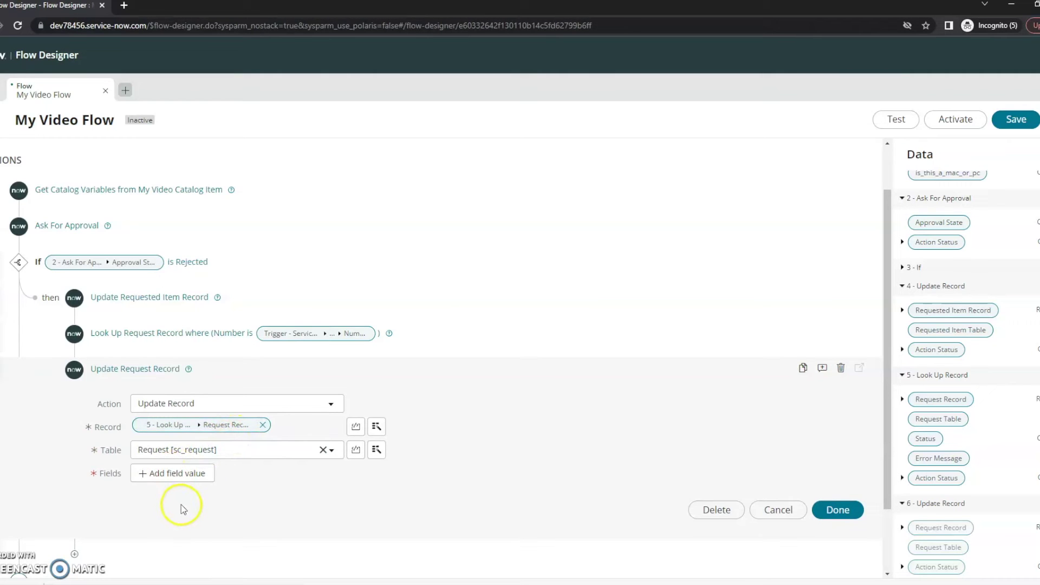
# - Set the request update's Request state field to Closed Cancelled, and finish the action
pyautogui.click(171, 474)
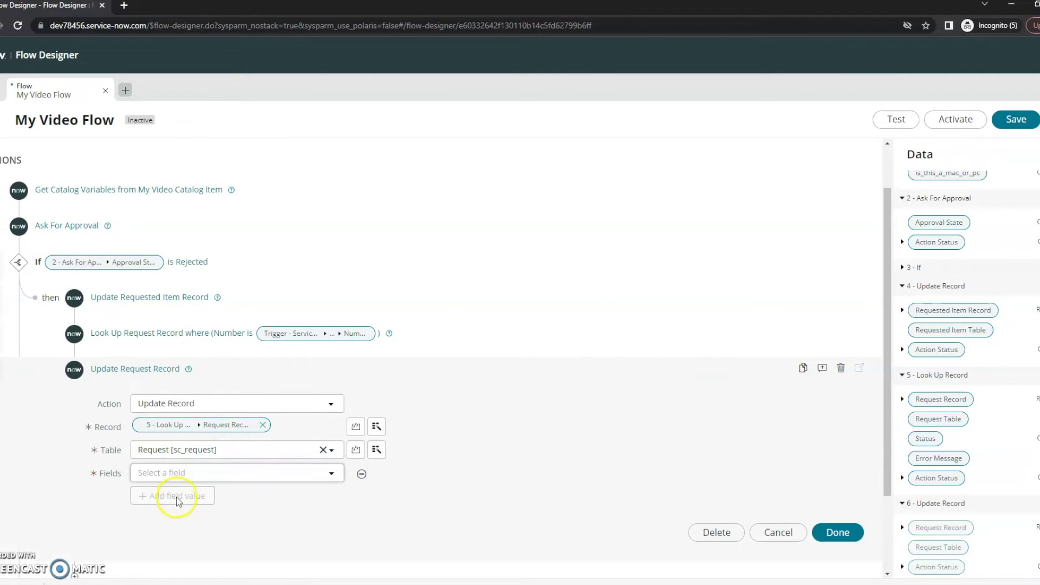
pyautogui.scroll(-2, 249, 480)
pyautogui.click(216, 370)
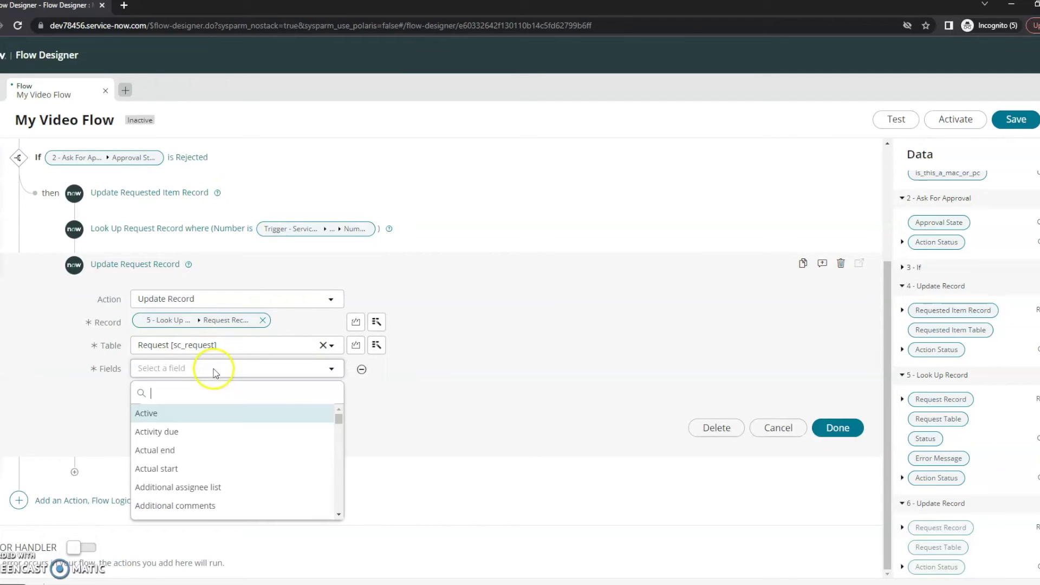
pyautogui.write('req')
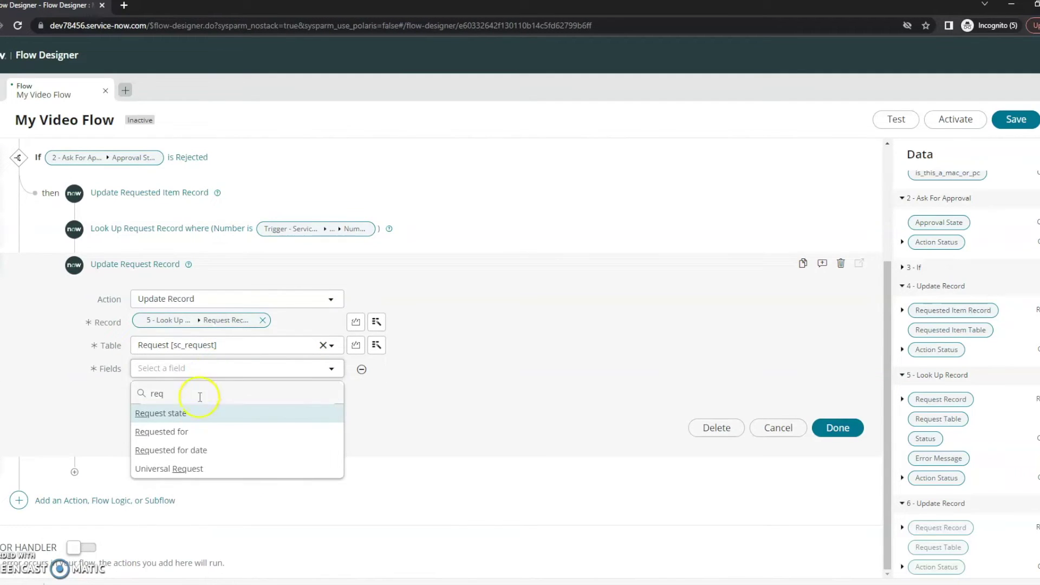
pyautogui.click(191, 421)
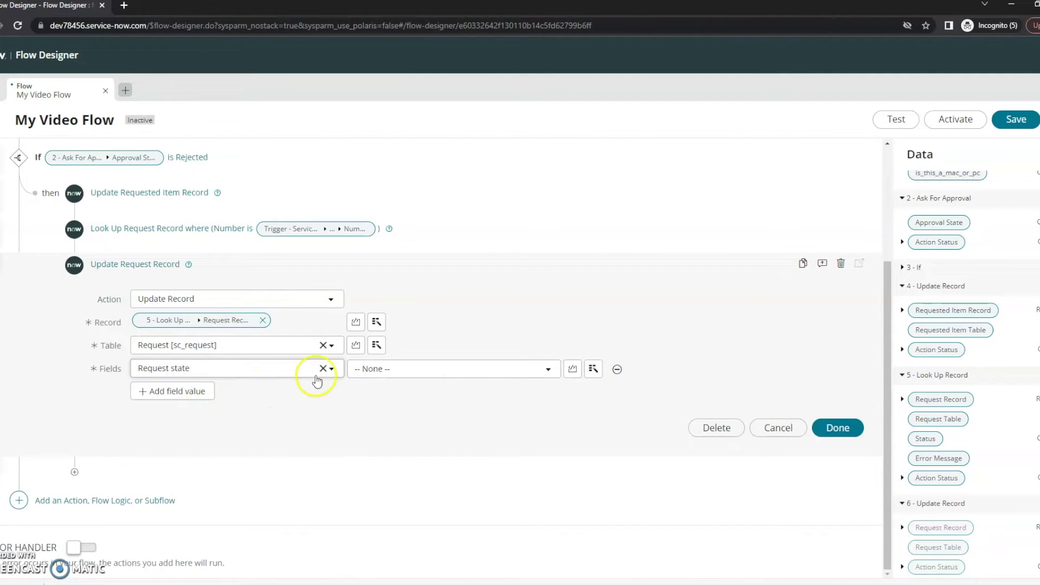
pyautogui.click(378, 378)
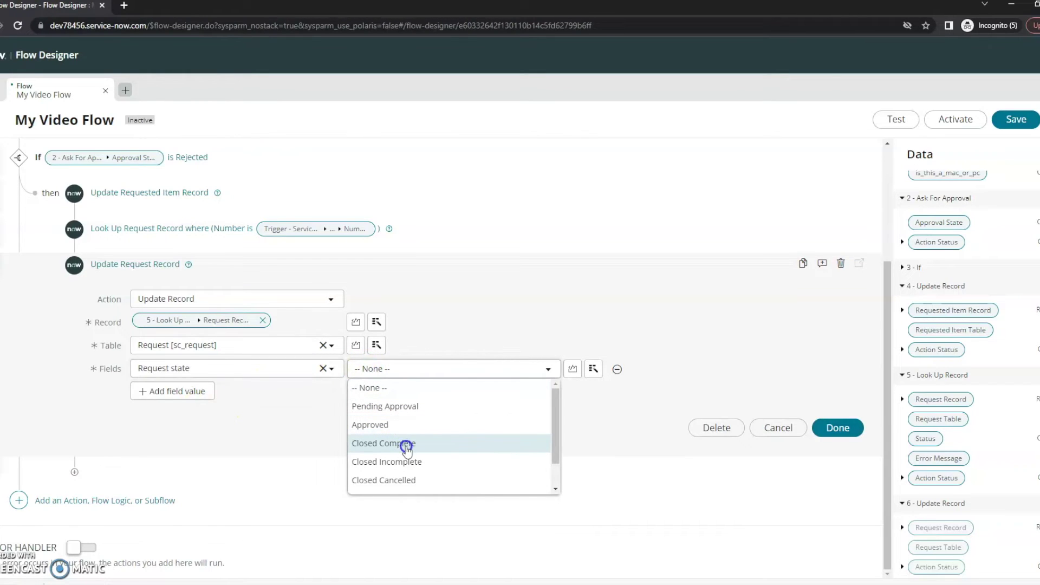
pyautogui.click(409, 479)
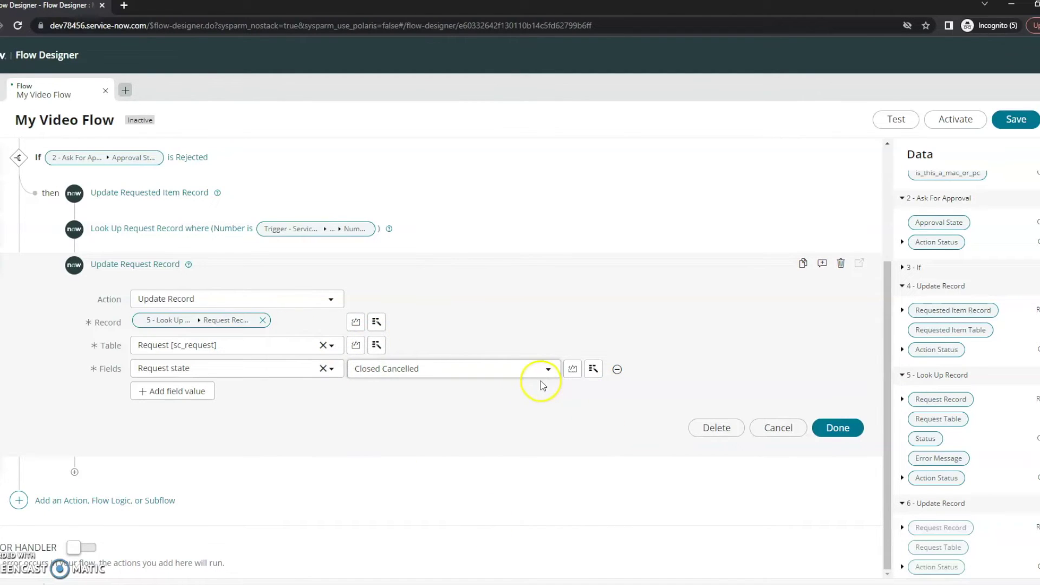
pyautogui.click(838, 428)
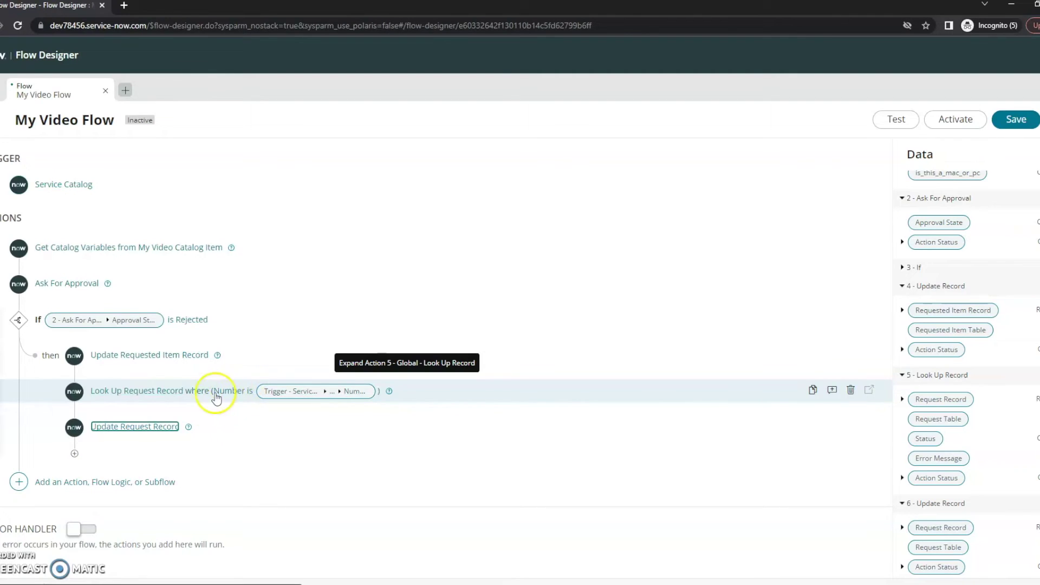
# - Add an Else If flow logic block after the rejected-approval branch
pyautogui.click(20, 484)
pyautogui.click(153, 483)
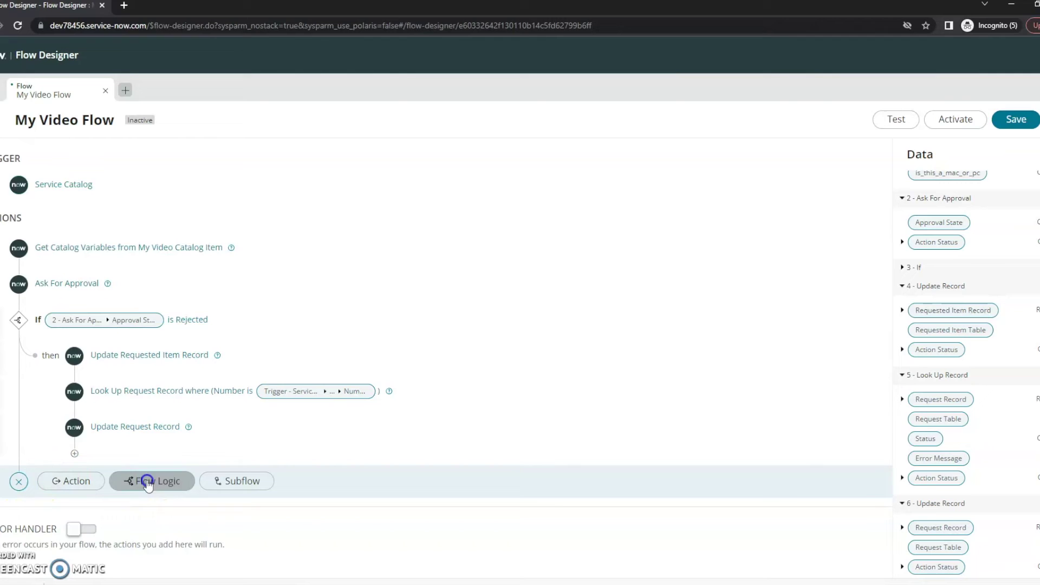
pyautogui.click(160, 541)
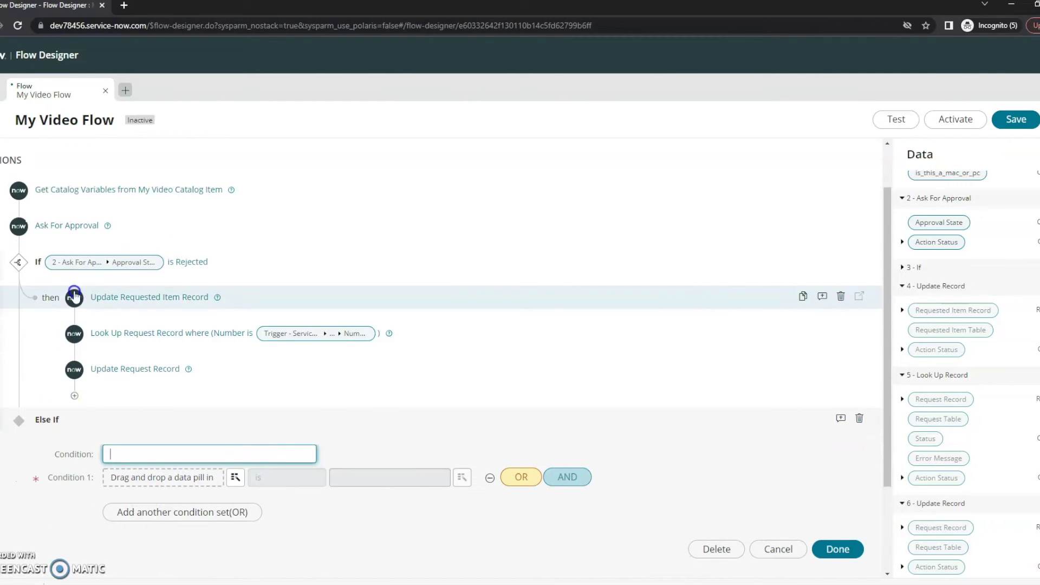
pyautogui.click(41, 319)
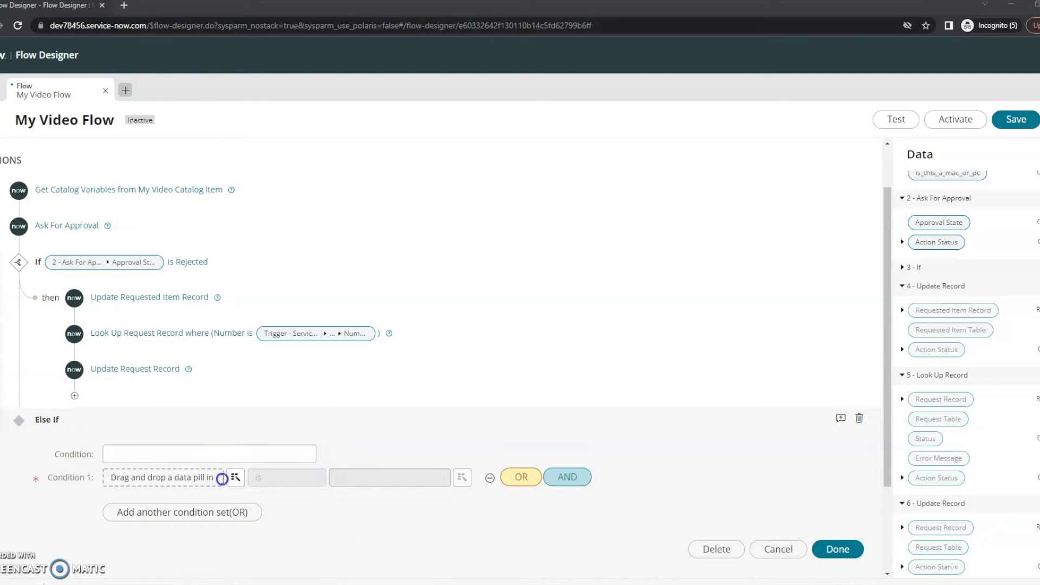
# - Set the Else If condition to the Ask For Approval step's Approval State is Approved, and finish the block
pyautogui.scroll(-2, 223, 479)
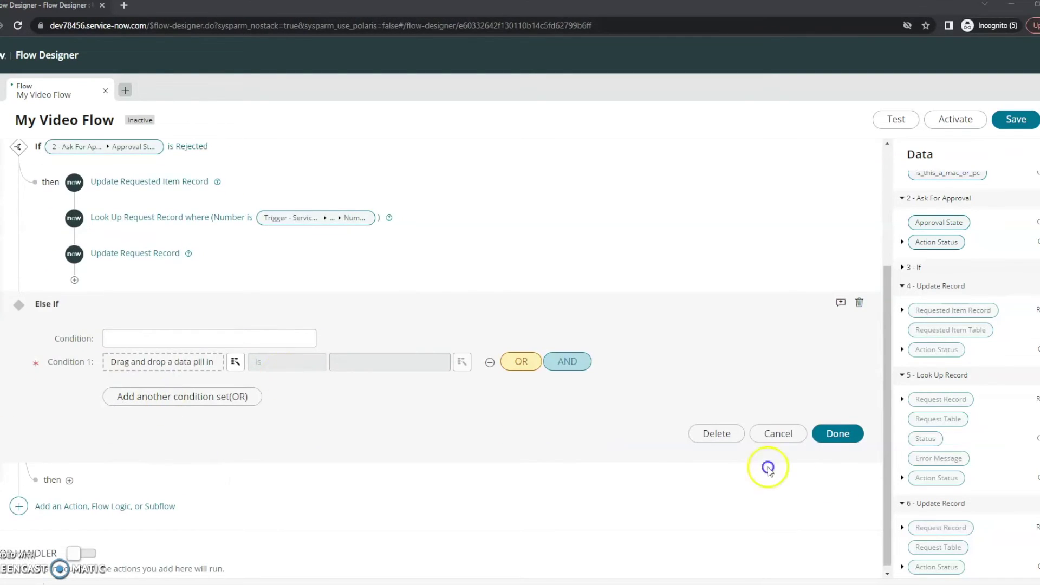
pyautogui.scroll(1, 950, 351)
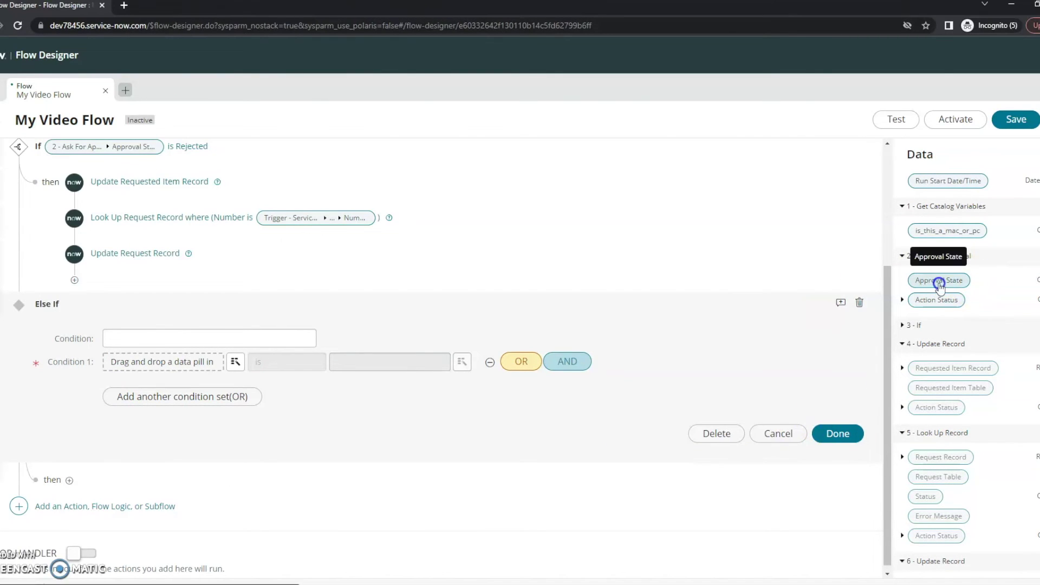
pyautogui.moveTo(939, 282); pyautogui.dragTo(132, 362)
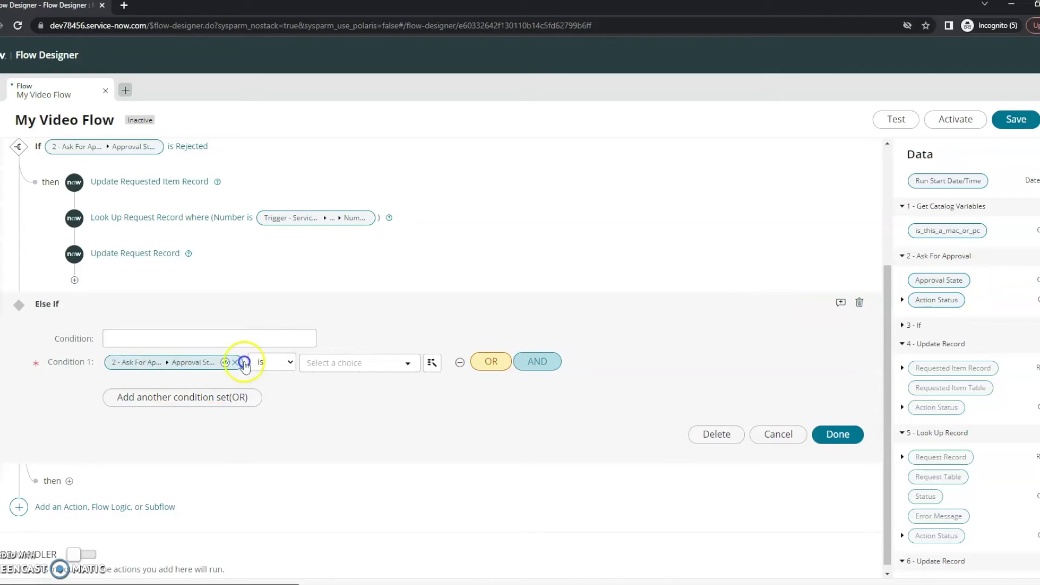
pyautogui.click(355, 364)
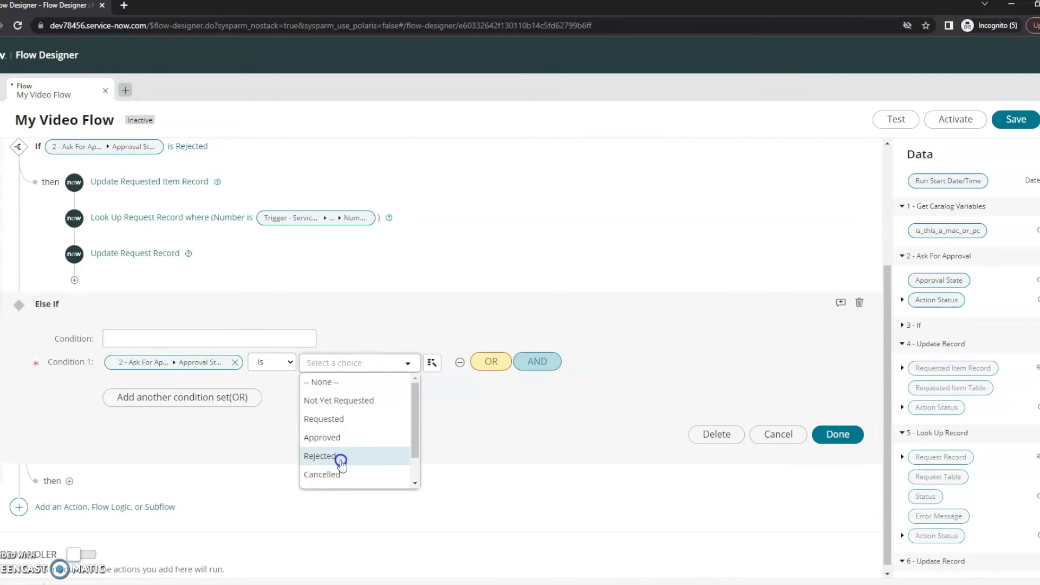
pyautogui.click(339, 439)
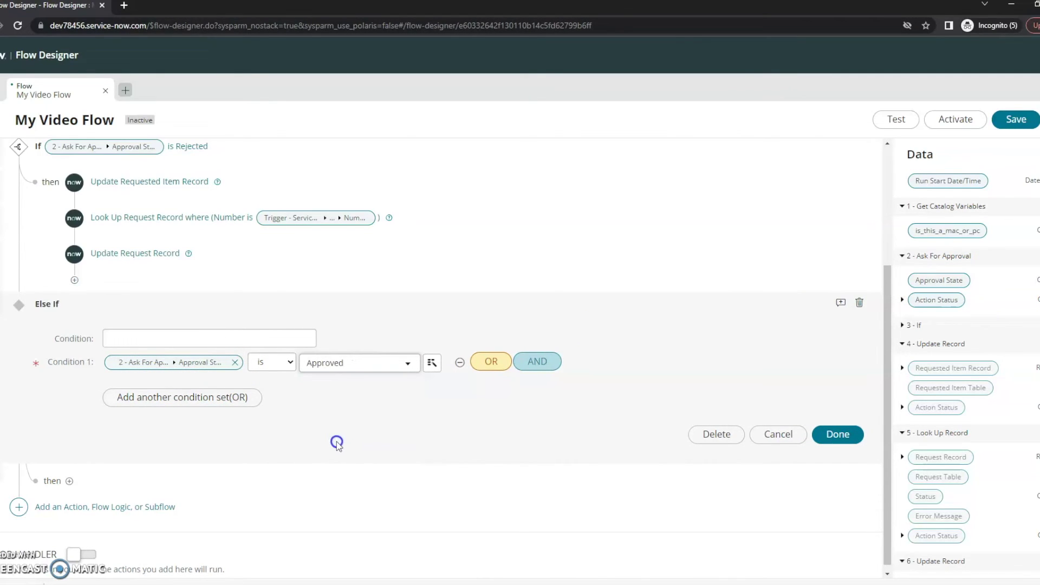
pyautogui.click(850, 443)
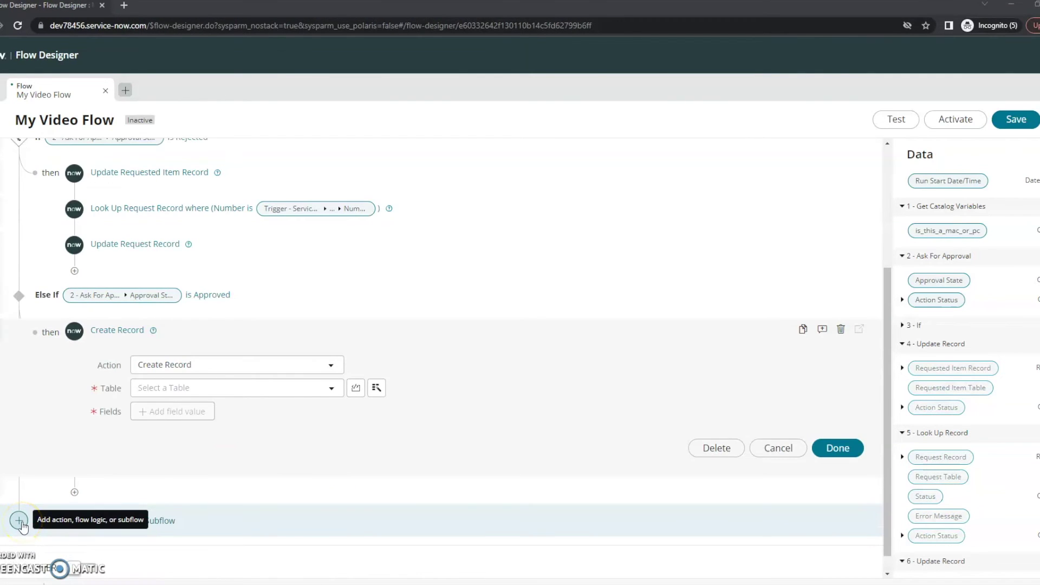
# - Delete the Create Record action from the approved branch and add a Create Task action in its place
pyautogui.click(841, 329)
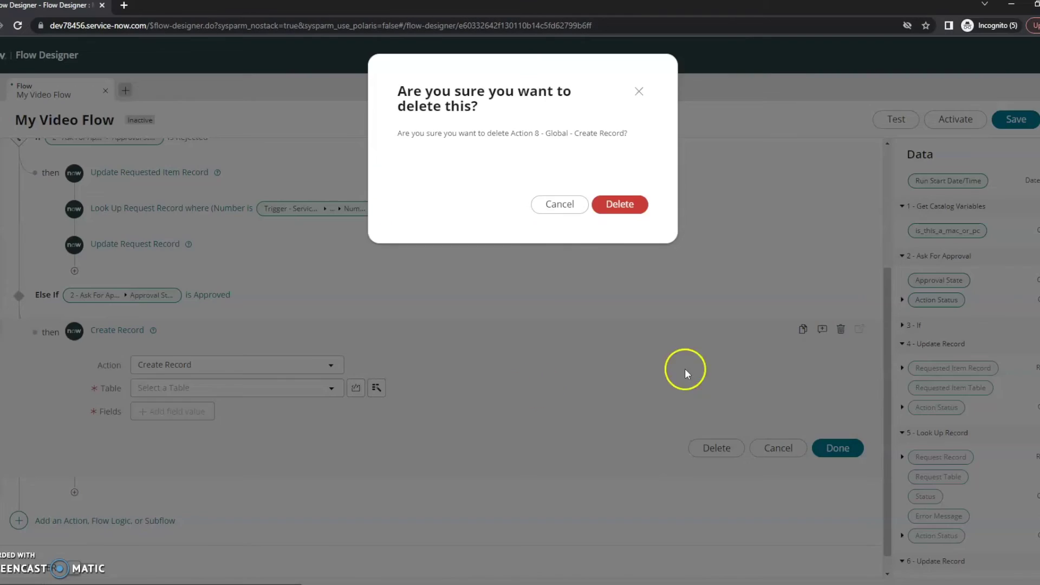
pyautogui.click(622, 207)
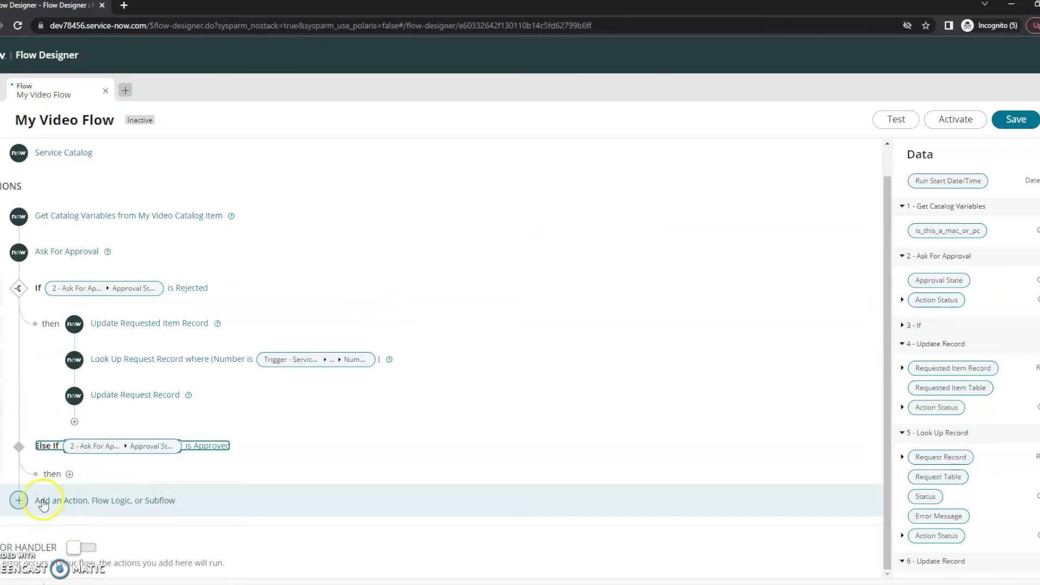
pyautogui.click(69, 474)
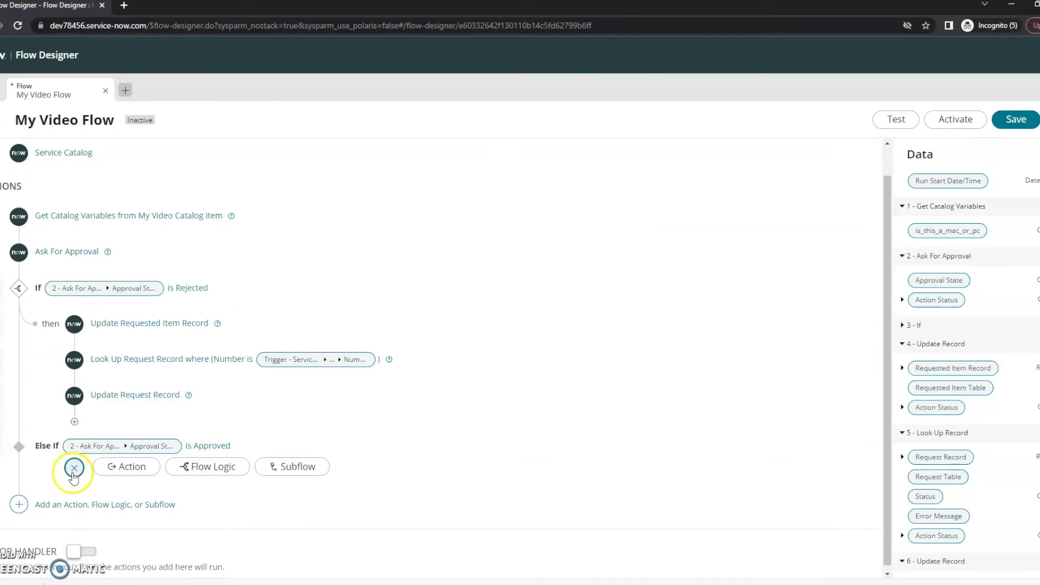
pyautogui.click(120, 470)
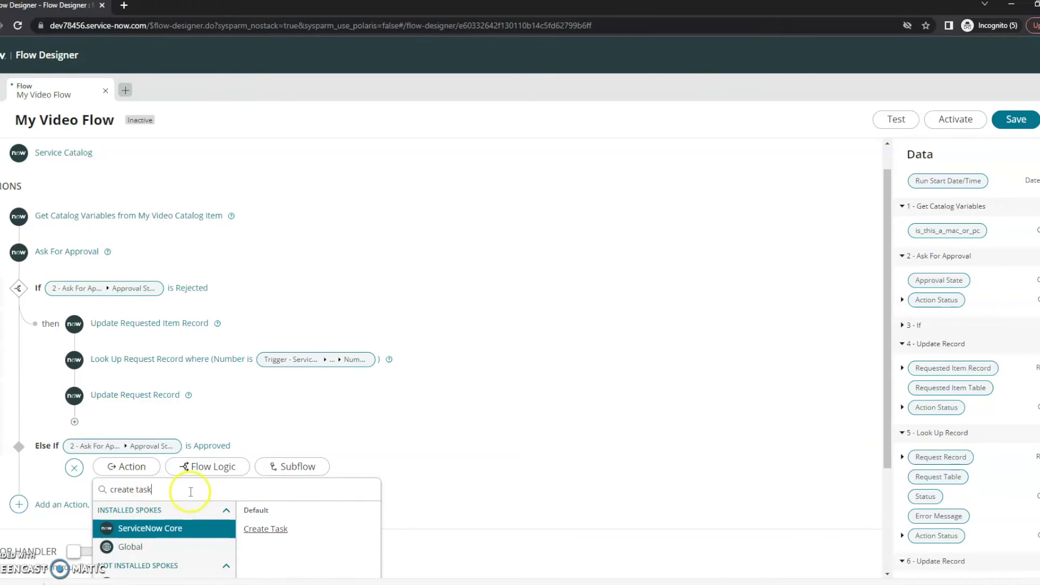
pyautogui.click(289, 534)
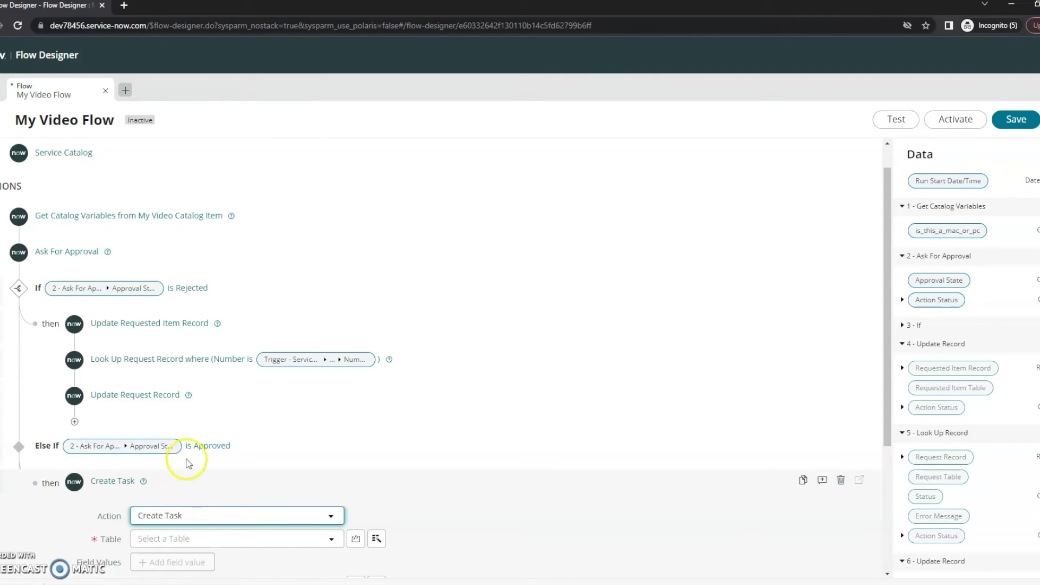
# - Set the Create Task action's table to Catalog Task [sc_task]
pyautogui.scroll(-2, 466, 442)
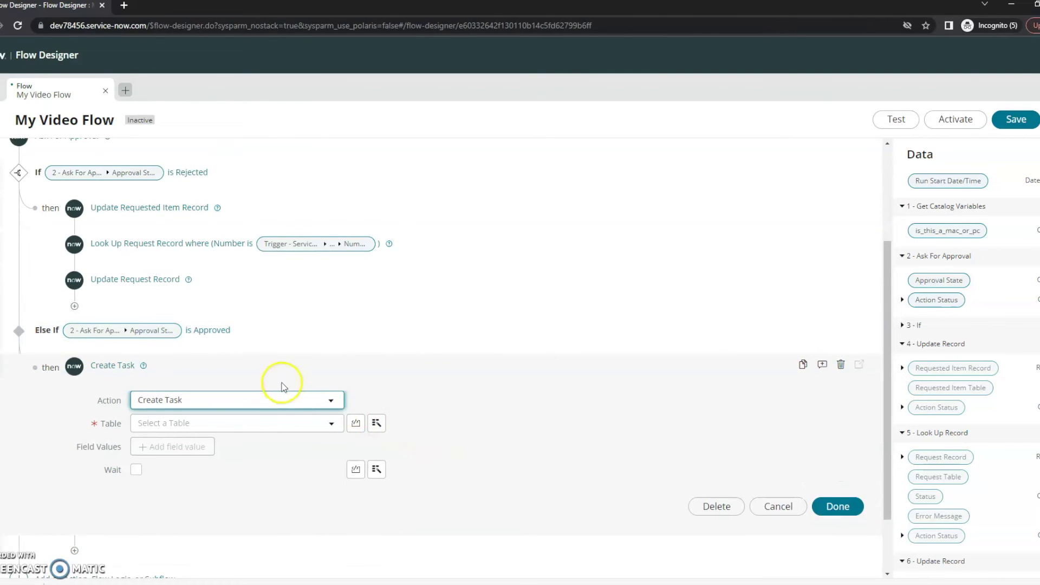
pyautogui.scroll(-1, 350, 387)
pyautogui.click(188, 367)
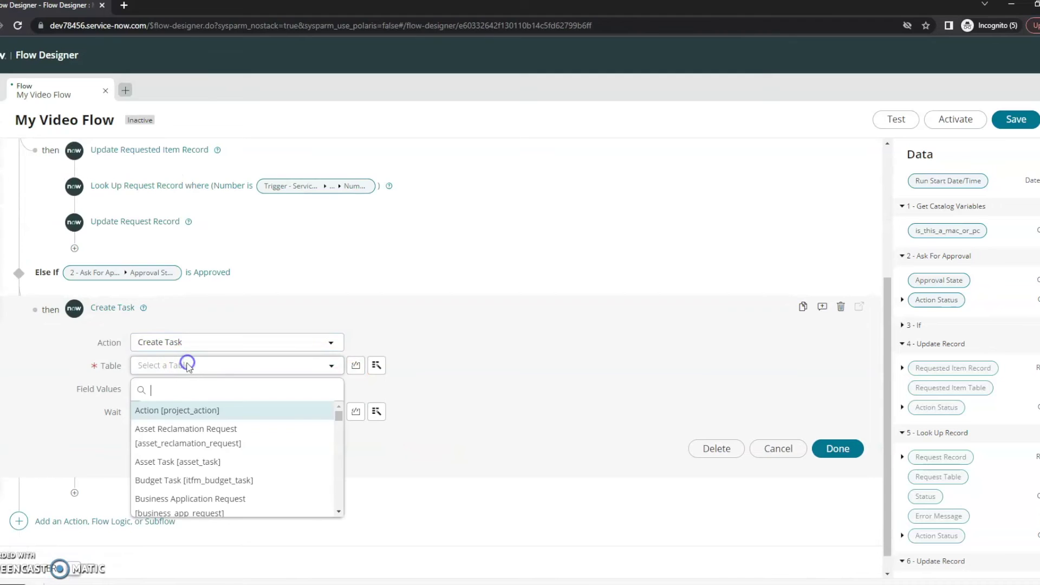
pyautogui.write('sc_ta')
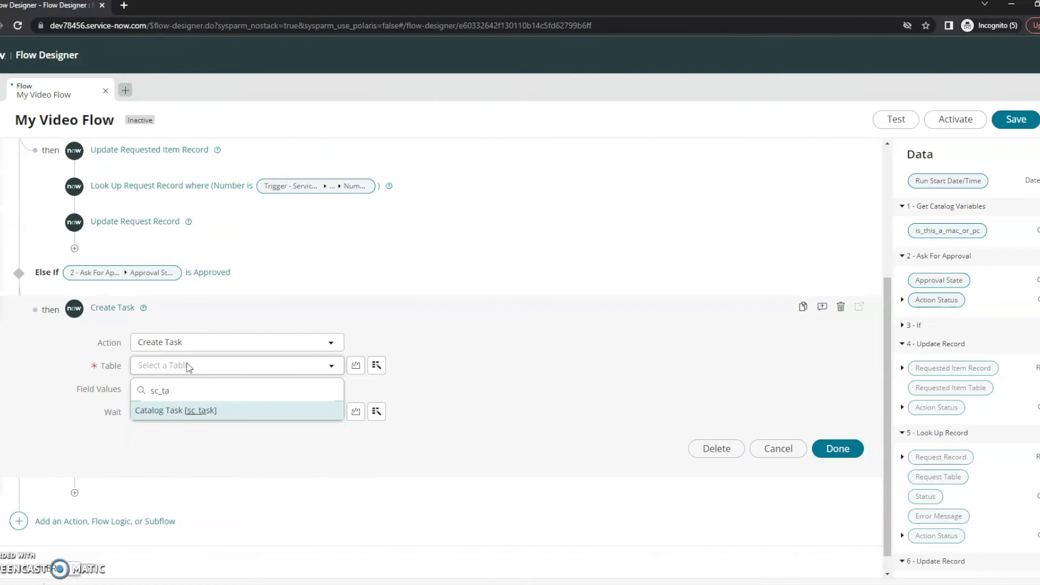
pyautogui.click(213, 413)
# - Add an Assignment group field value to the Create Task action and set it to Hardware
pyautogui.click(181, 397)
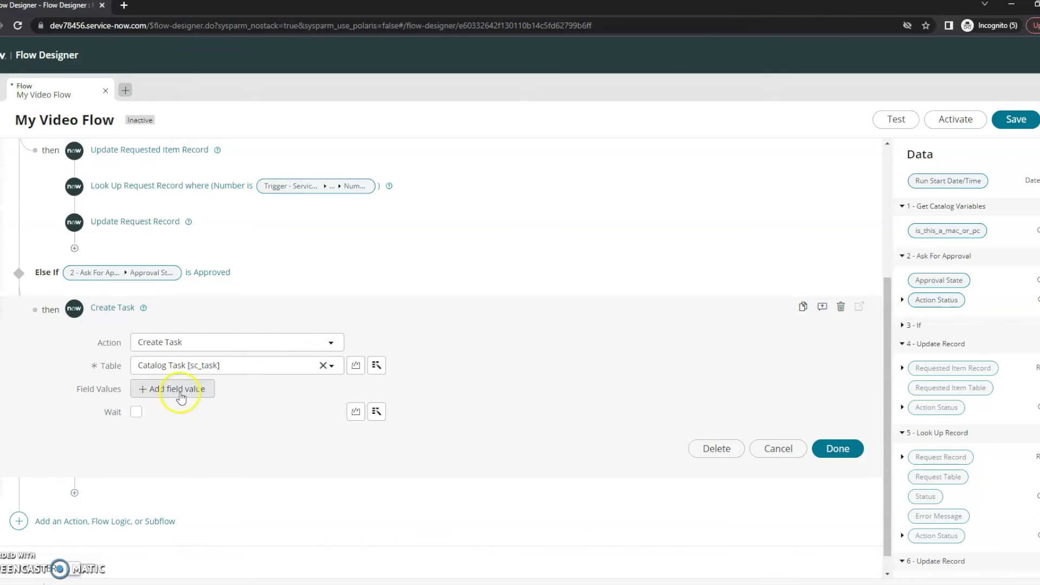
pyautogui.click(176, 395)
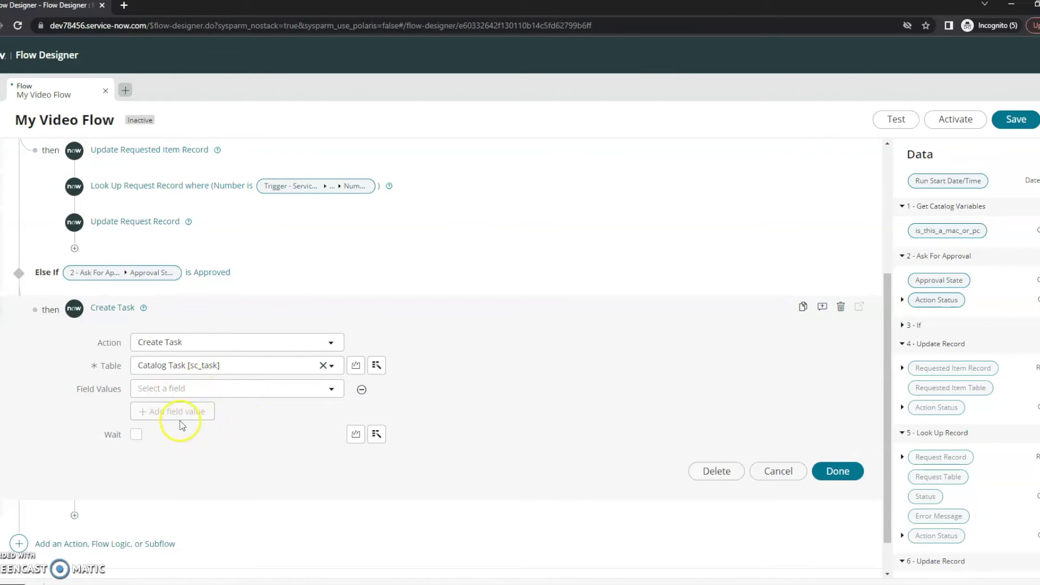
pyautogui.click(237, 390)
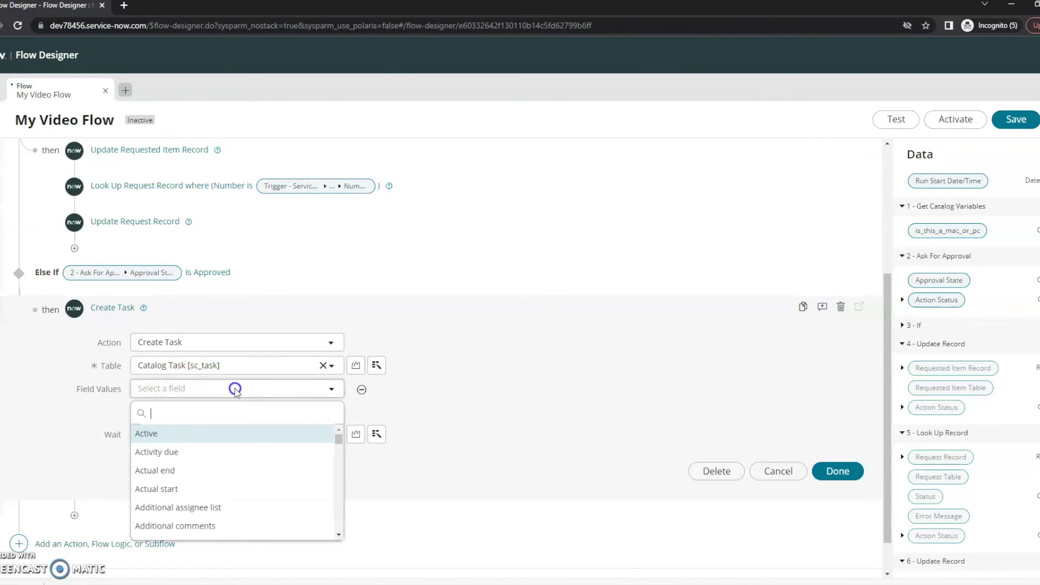
pyautogui.write('assi')
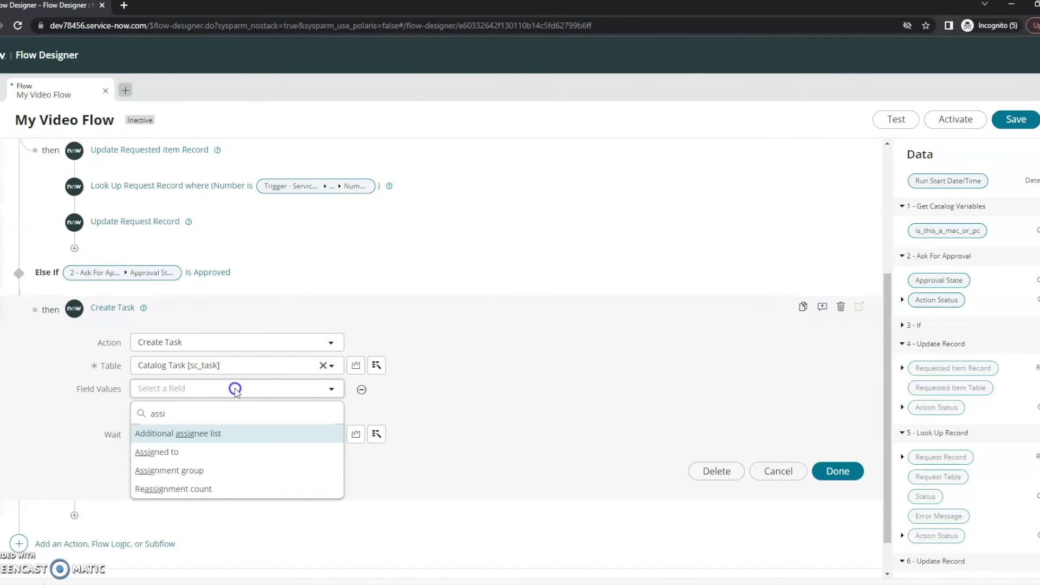
pyautogui.click(210, 477)
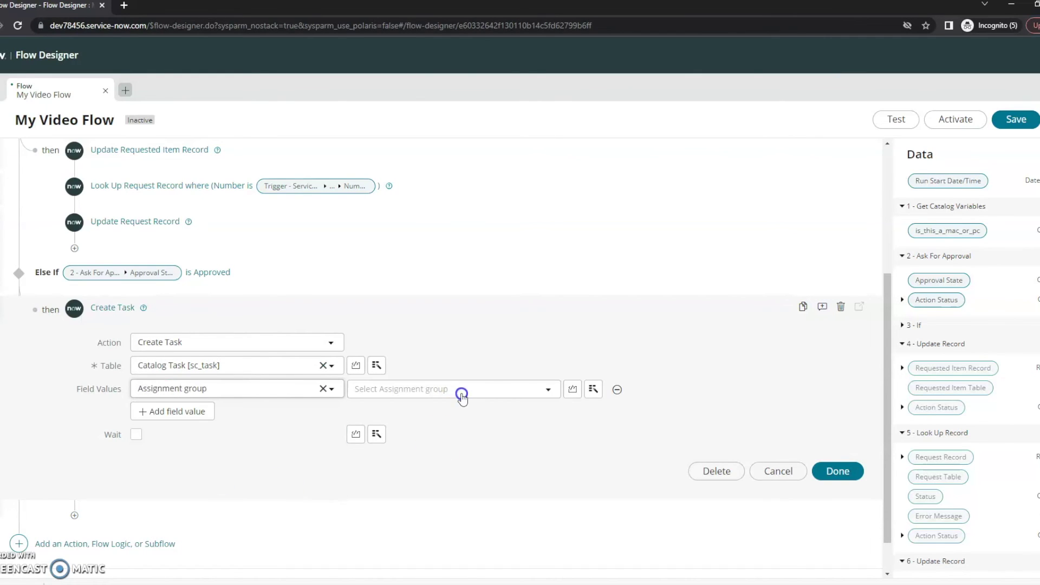
pyautogui.click(460, 391)
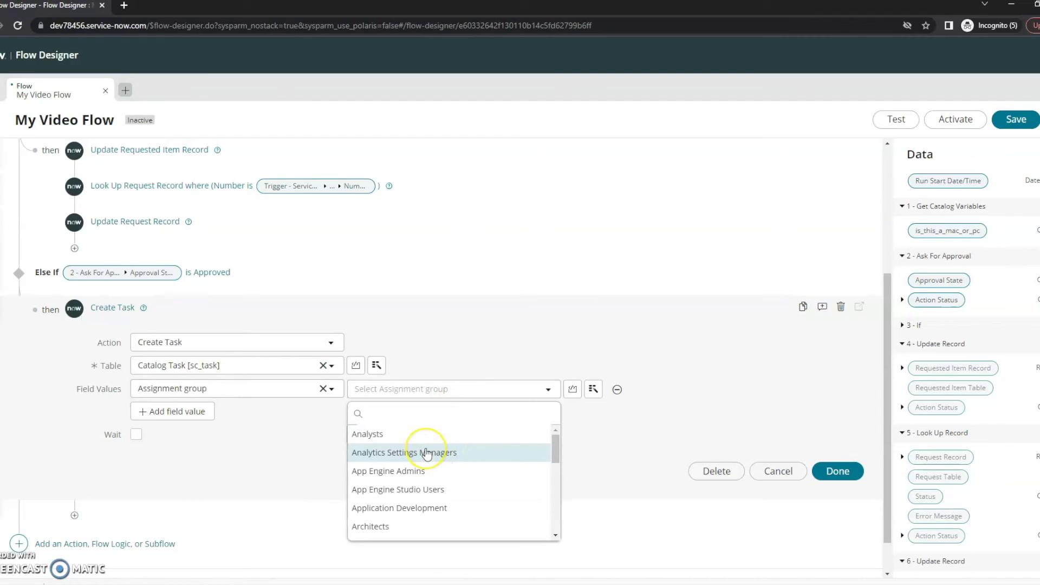
pyautogui.write('ha')
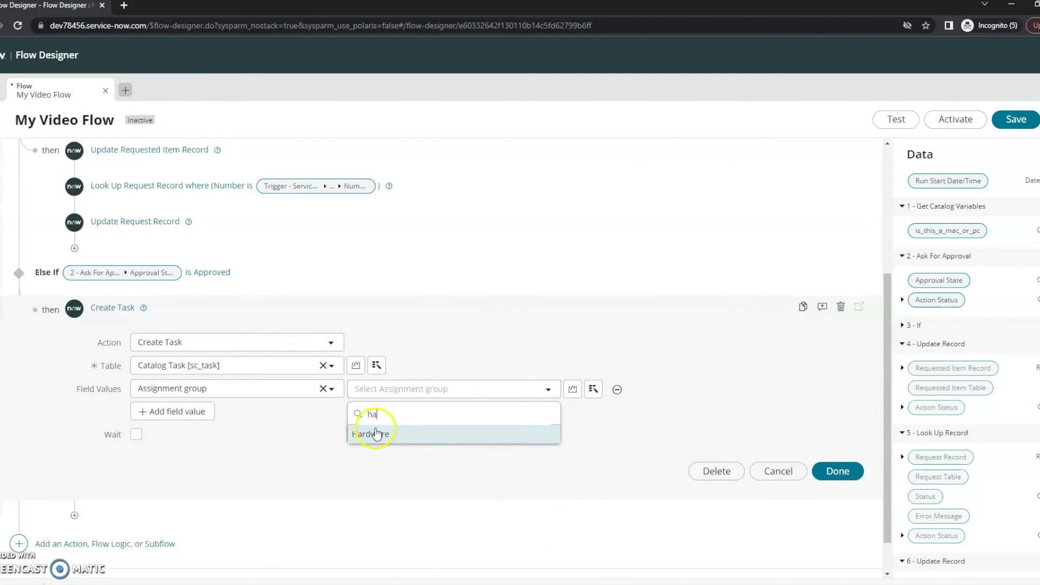
pyautogui.click(375, 434)
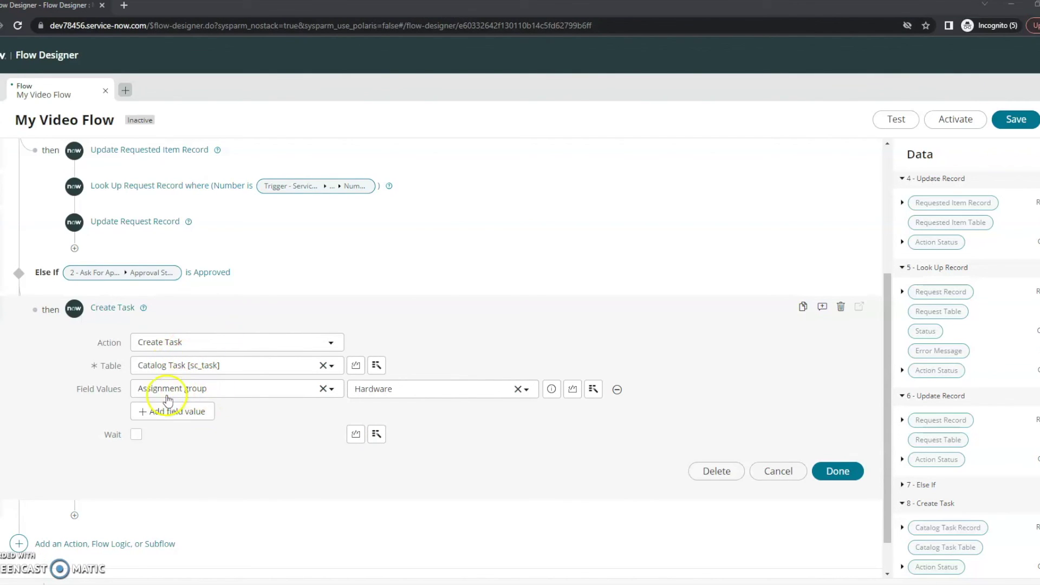
# - Add a Request item field value to the Create Task action, mapped to the Sys ID of the trigger's Requested Item Record
pyautogui.click(168, 413)
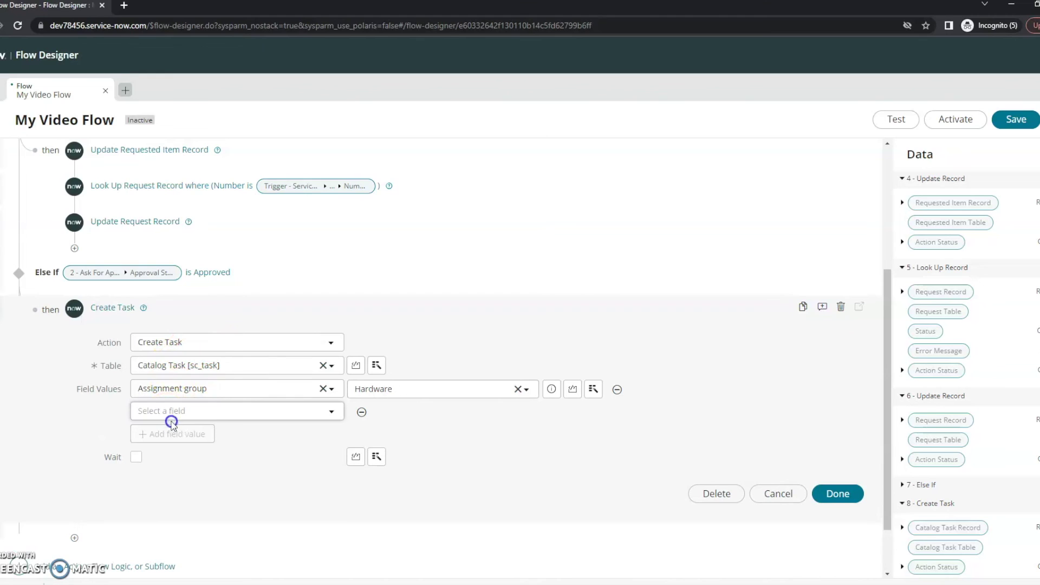
pyautogui.click(197, 415)
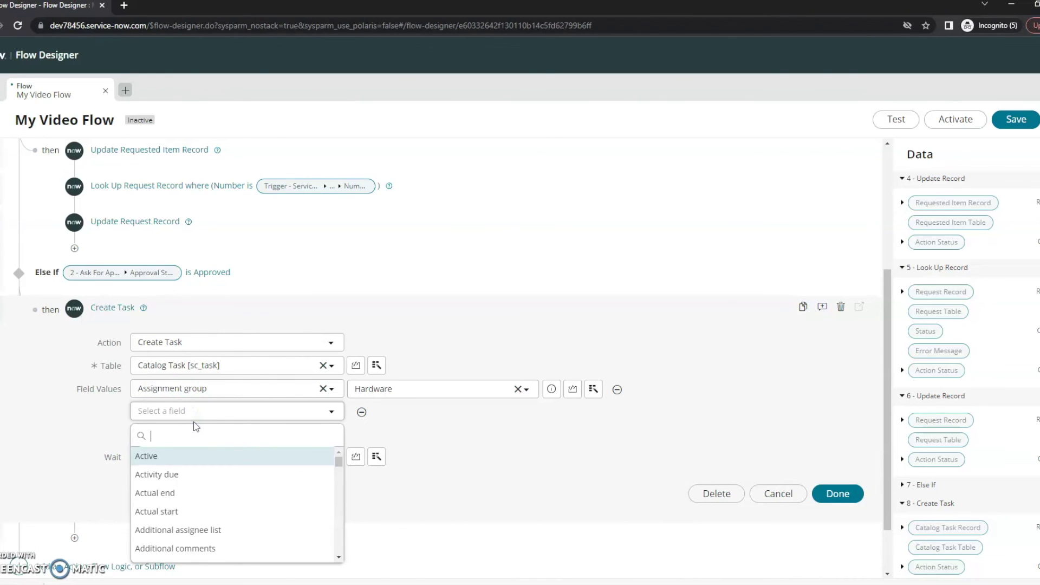
pyautogui.write('reque')
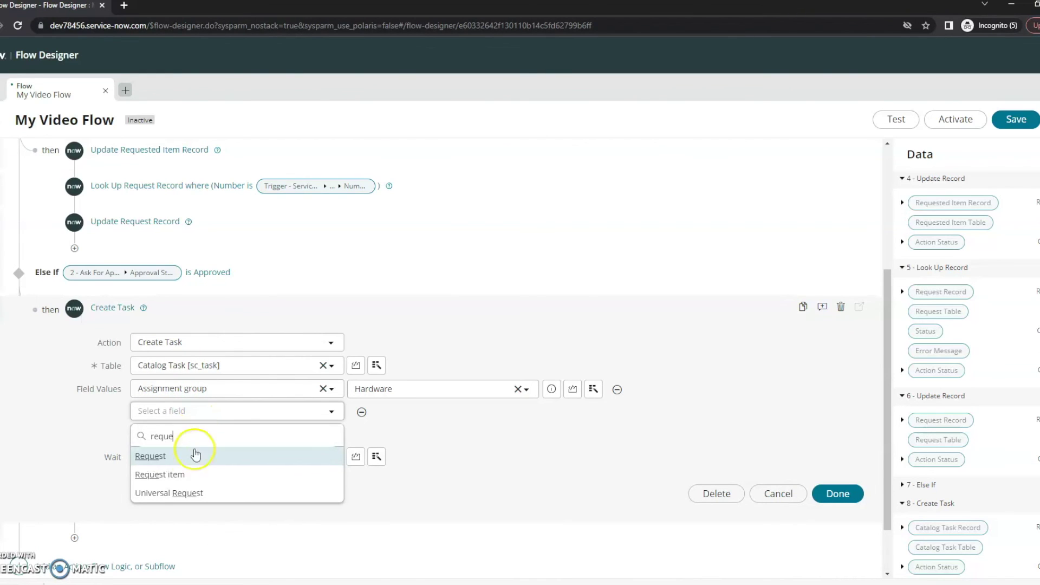
pyautogui.click(190, 476)
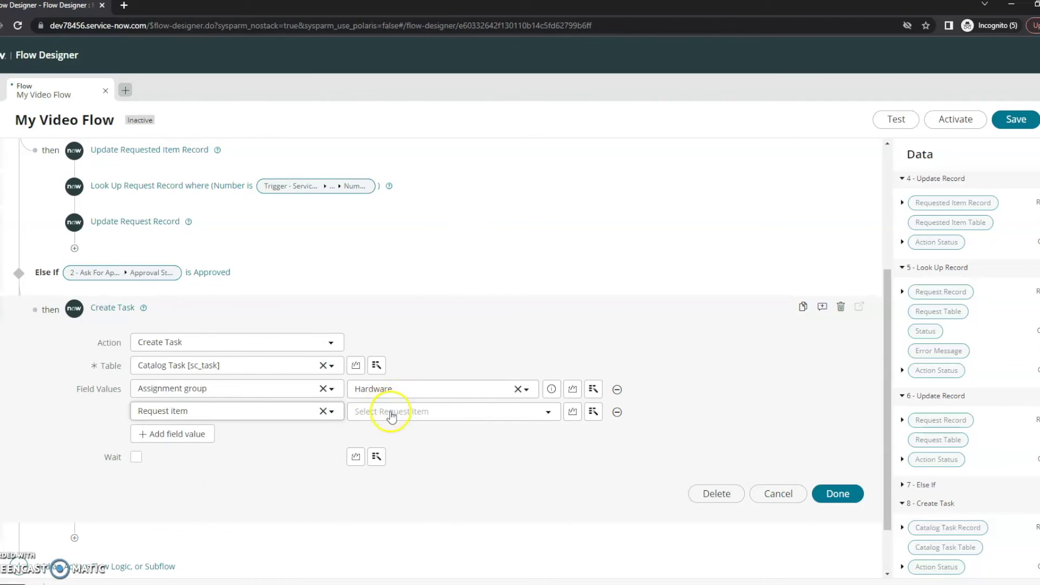
pyautogui.scroll(5, 1038, 249)
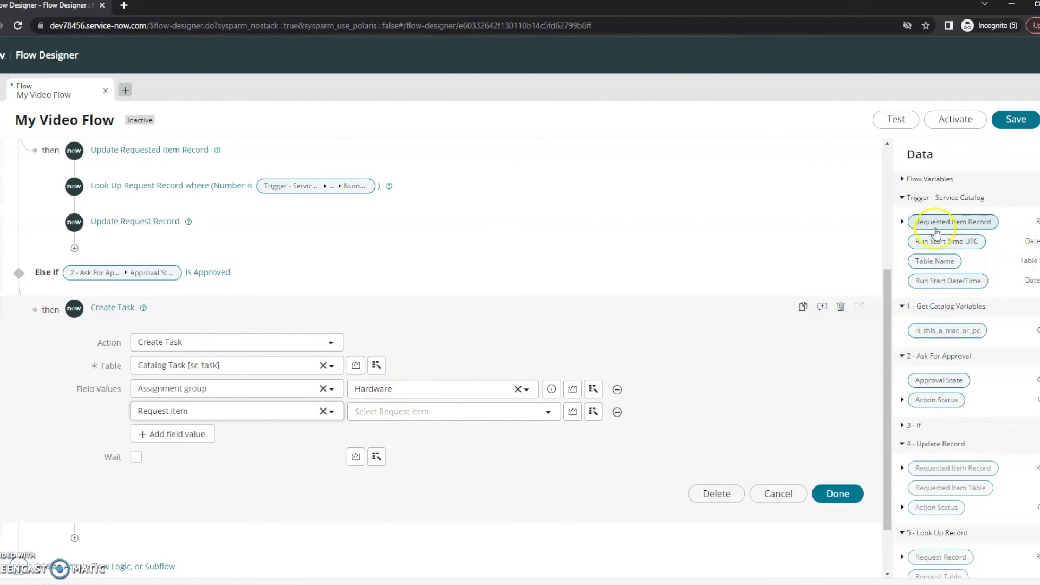
pyautogui.click(903, 221)
pyautogui.scroll(-20, 929, 325)
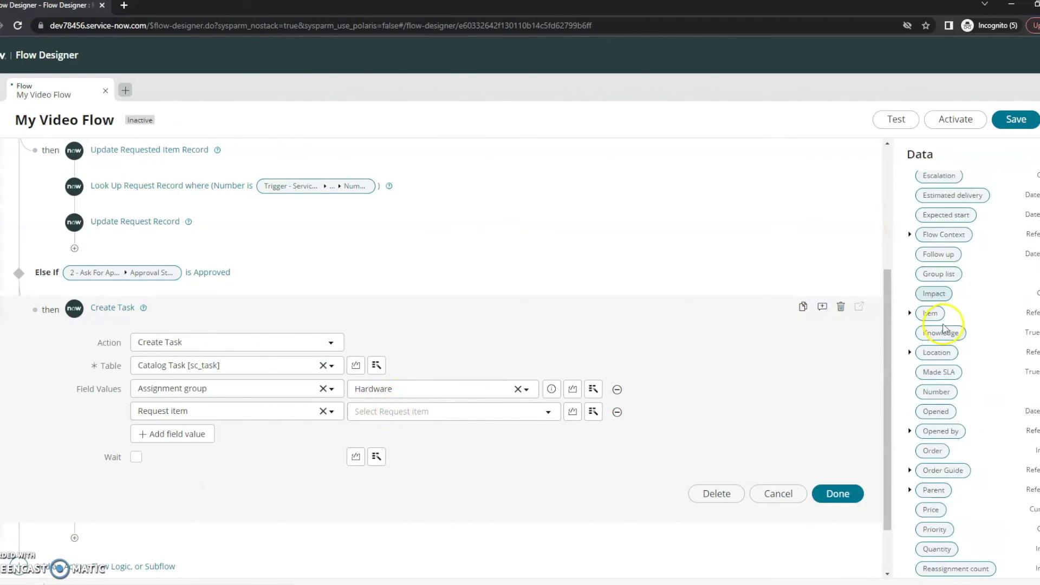
pyautogui.scroll(1, 959, 290)
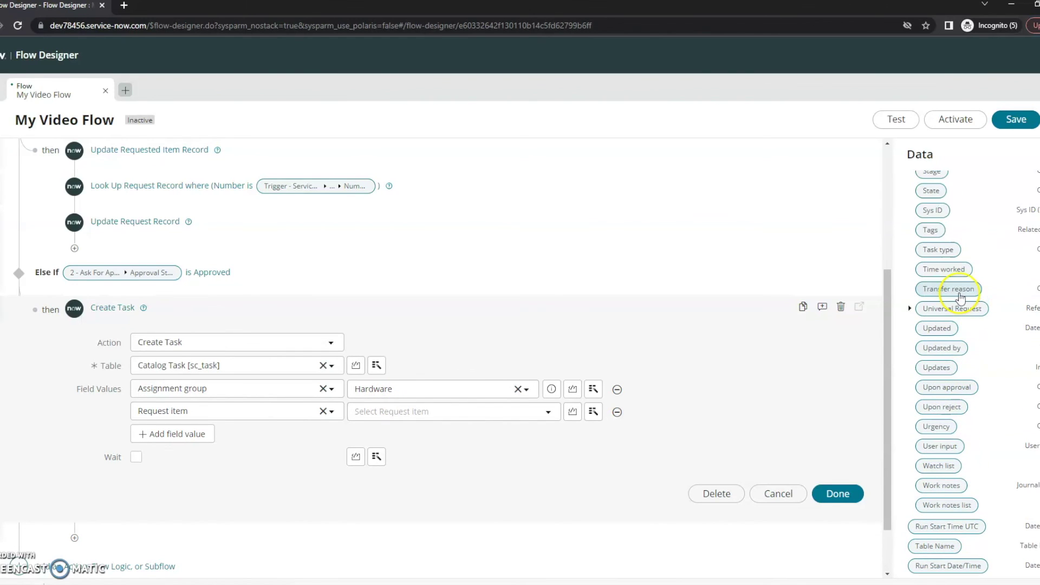
pyautogui.moveTo(933, 210); pyautogui.dragTo(394, 413)
# - Add a Request field value to the Create Task action, mapped to the Request's Sys ID under the trigger's Requested Item Record
pyautogui.click(182, 433)
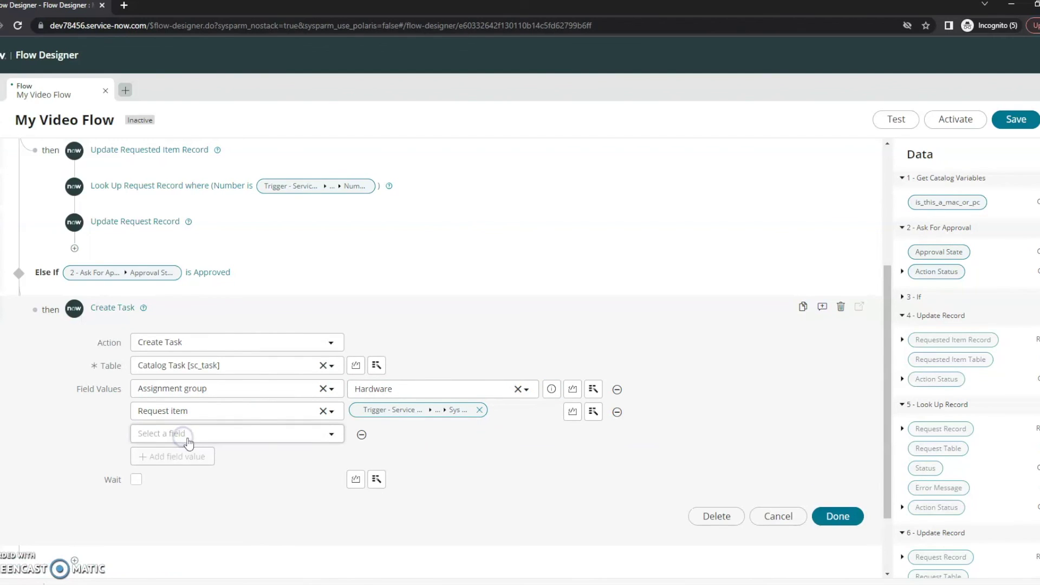
pyautogui.click(188, 440)
pyautogui.write('req')
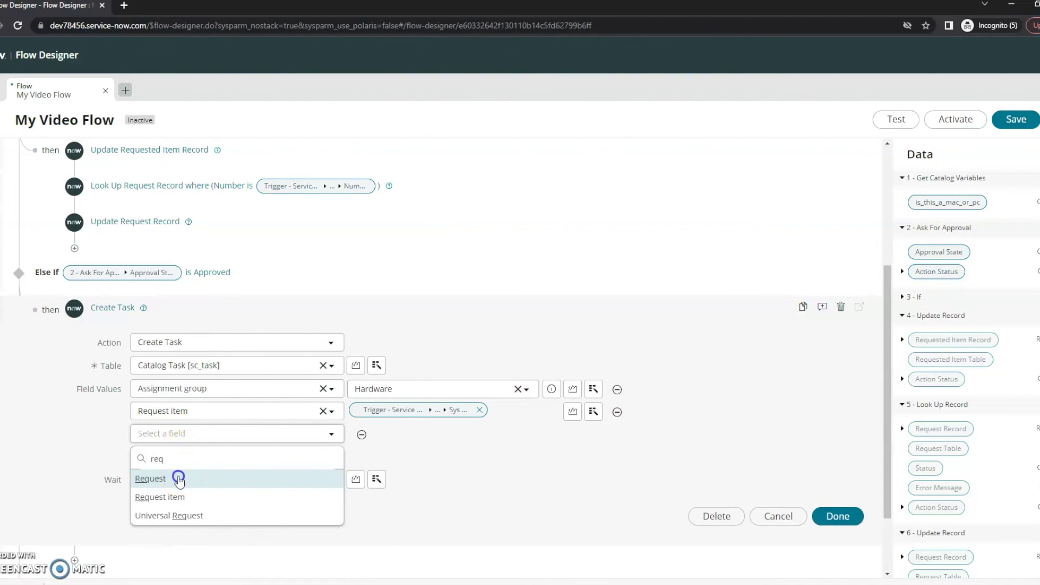
pyautogui.click(179, 479)
pyautogui.scroll(2, 923, 226)
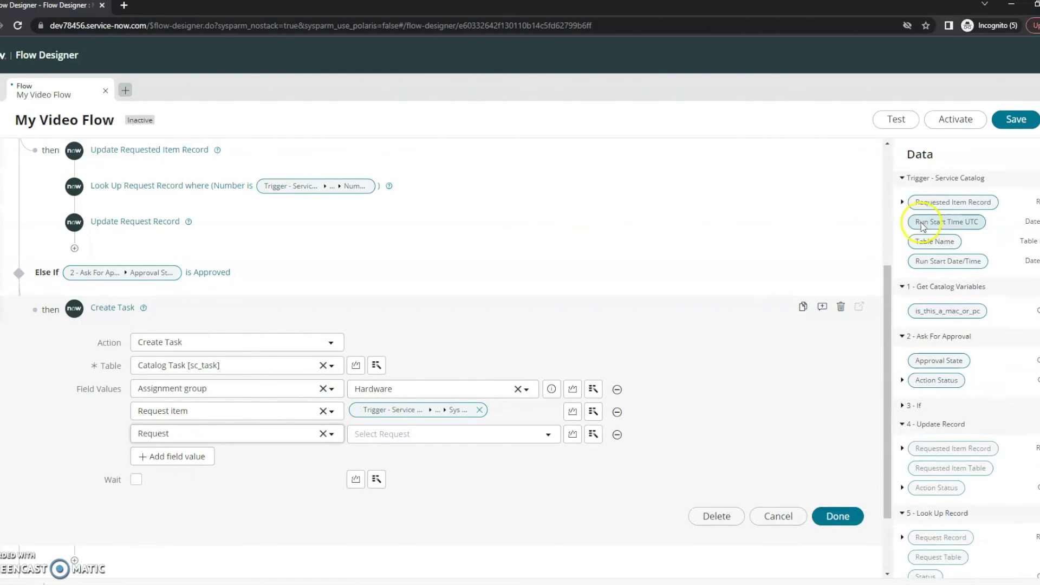
pyautogui.scroll(1, 923, 230)
pyautogui.scroll(-5, 946, 287)
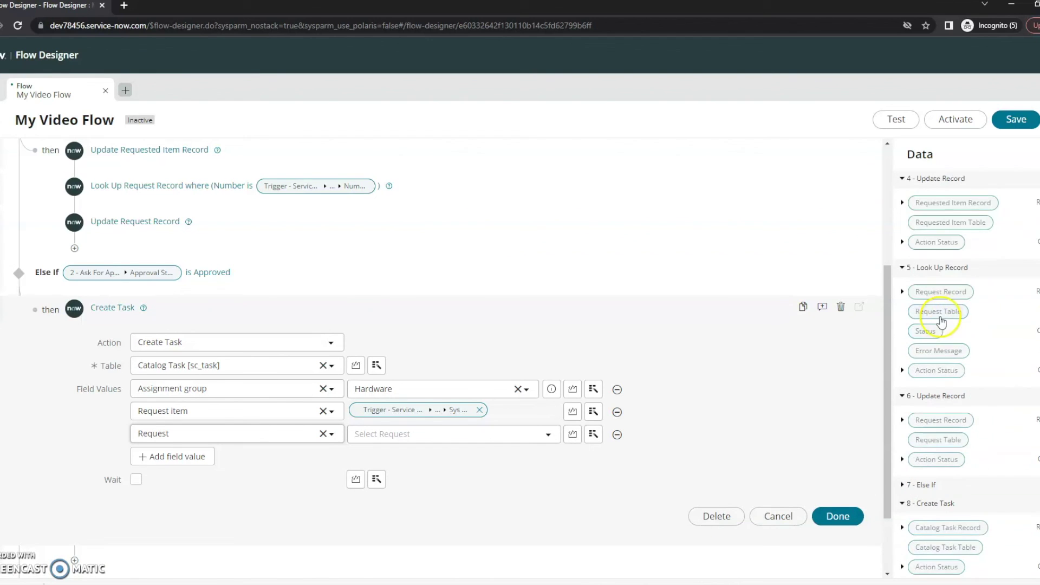
pyautogui.scroll(4, 942, 321)
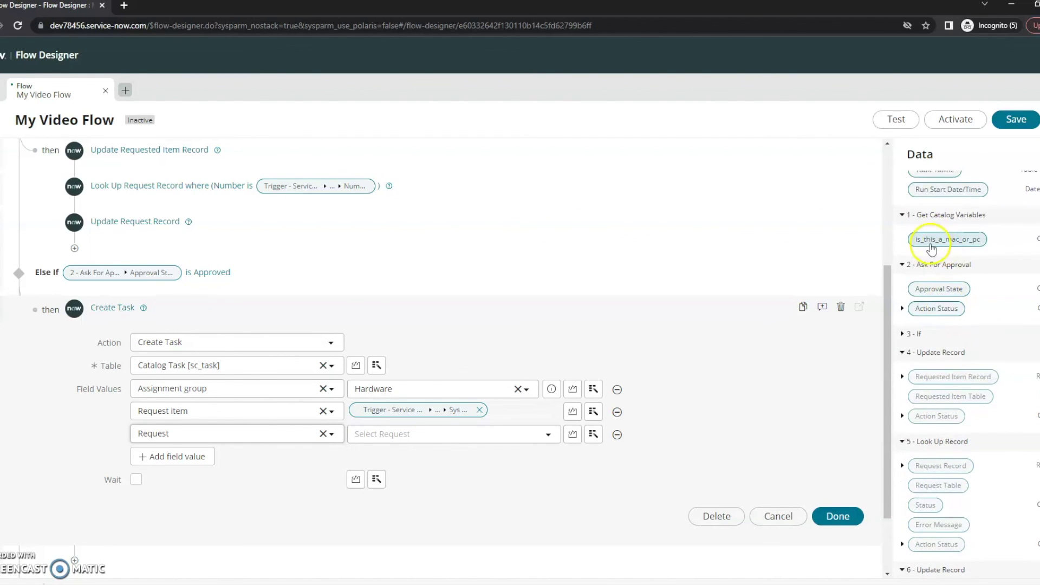
pyautogui.scroll(2, 932, 249)
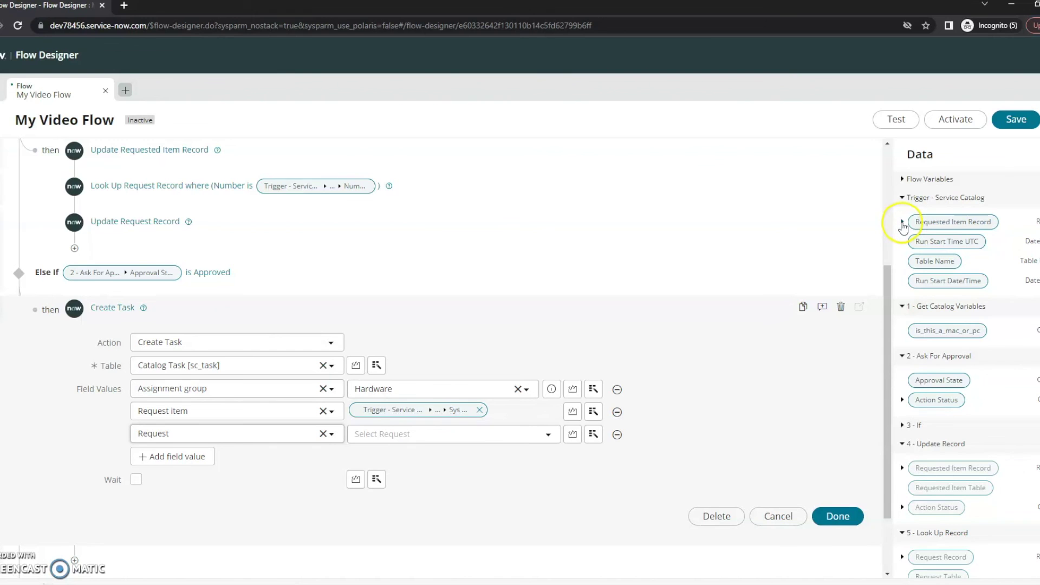
pyautogui.click(902, 223)
pyautogui.scroll(-15, 916, 352)
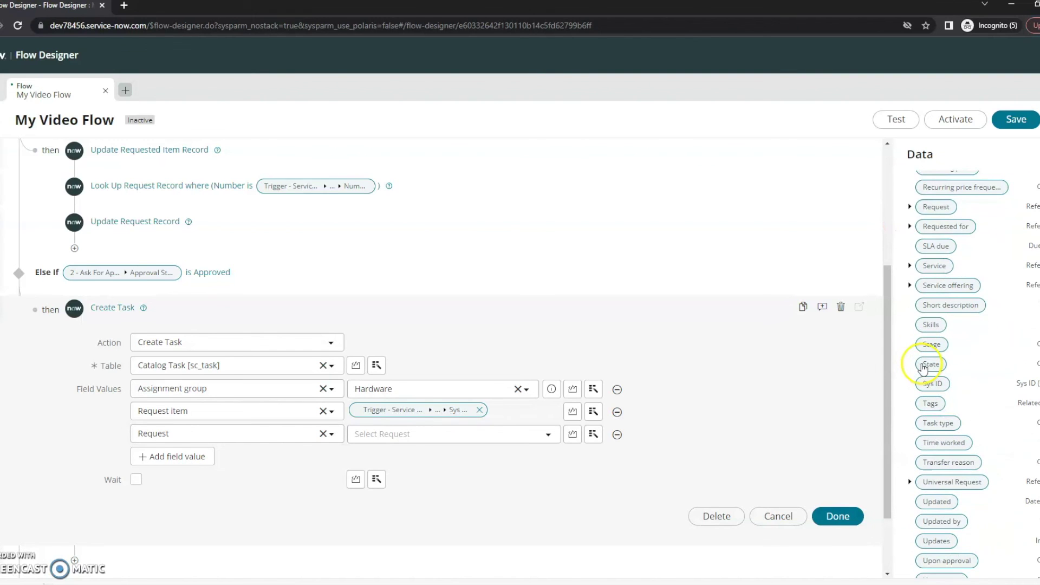
pyautogui.click(910, 206)
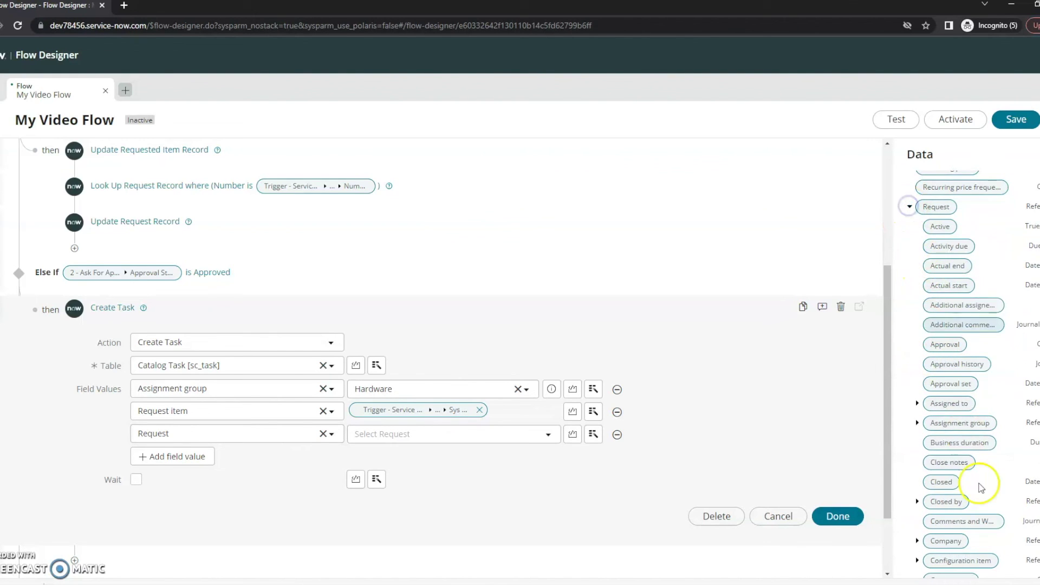
pyautogui.scroll(-15, 982, 487)
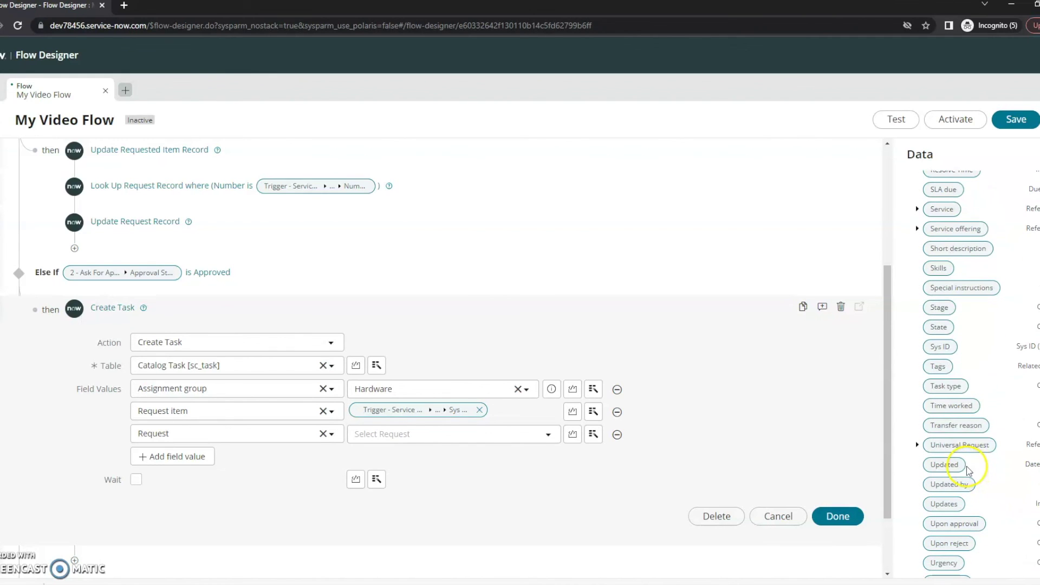
pyautogui.moveTo(943, 347); pyautogui.dragTo(448, 437)
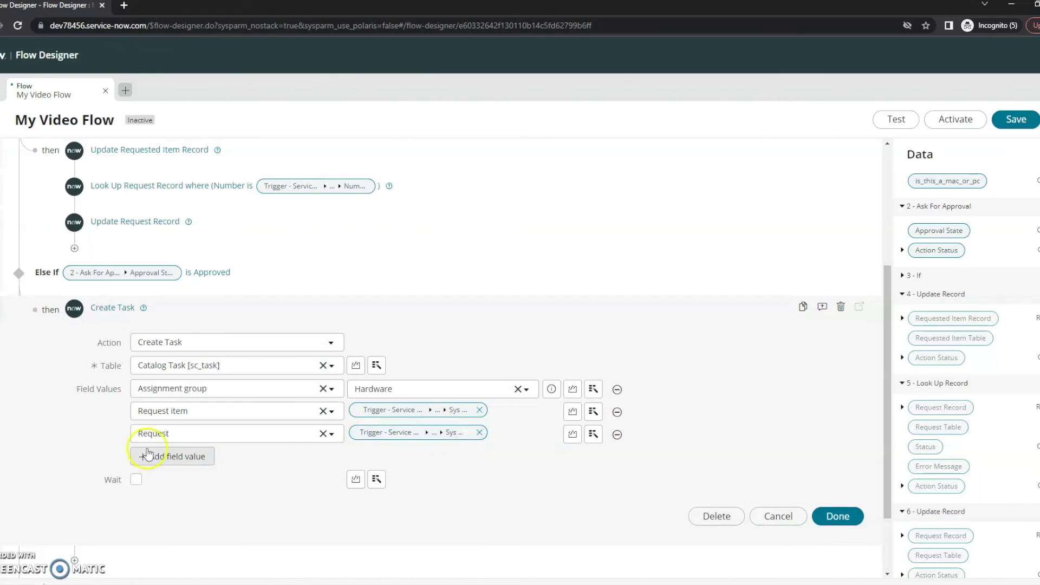
# - Review the flow from its Service Catalog trigger through the rejected branch to the approved branch's Create Task settings
pyautogui.scroll(-2, 271, 424)
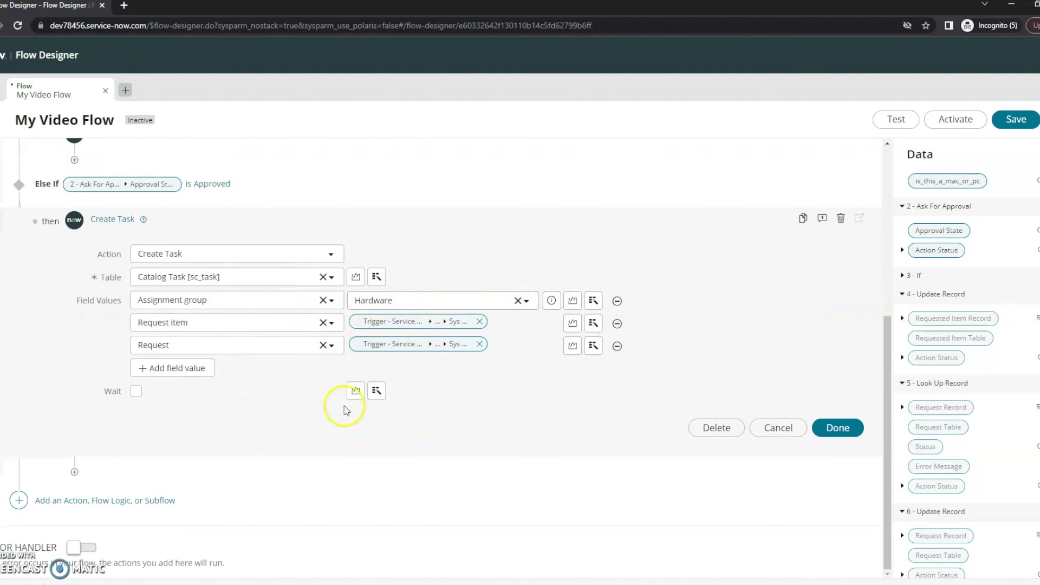
pyautogui.scroll(5, 344, 417)
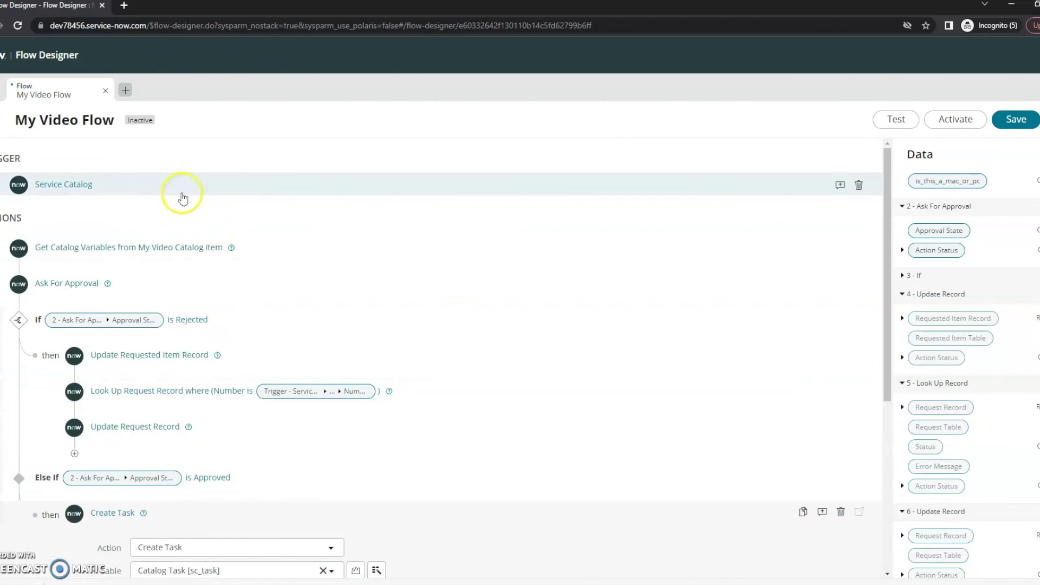
pyautogui.scroll(-3, 122, 417)
pyautogui.scroll(-1, 123, 417)
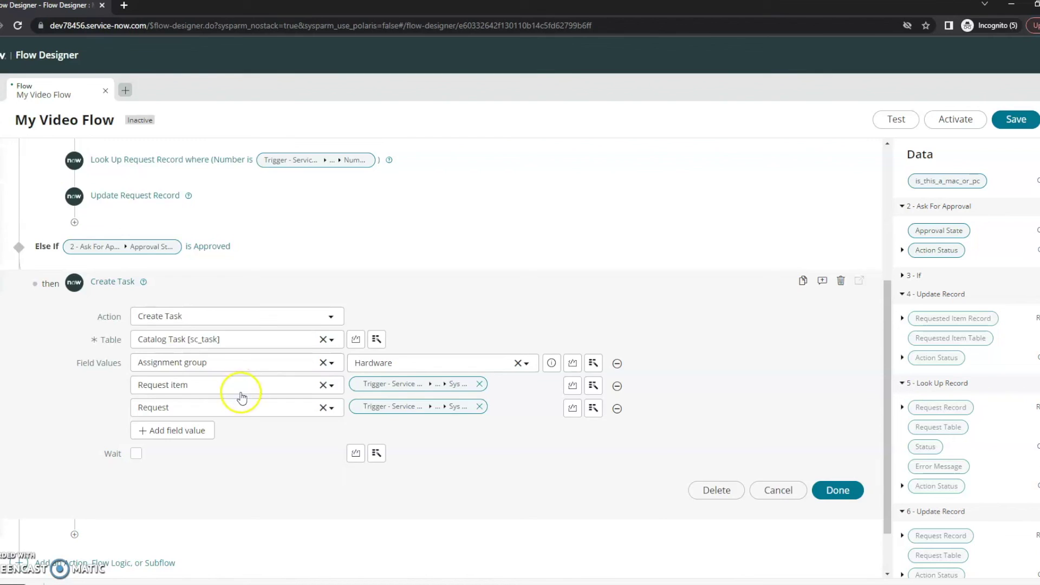
pyautogui.scroll(3, 241, 399)
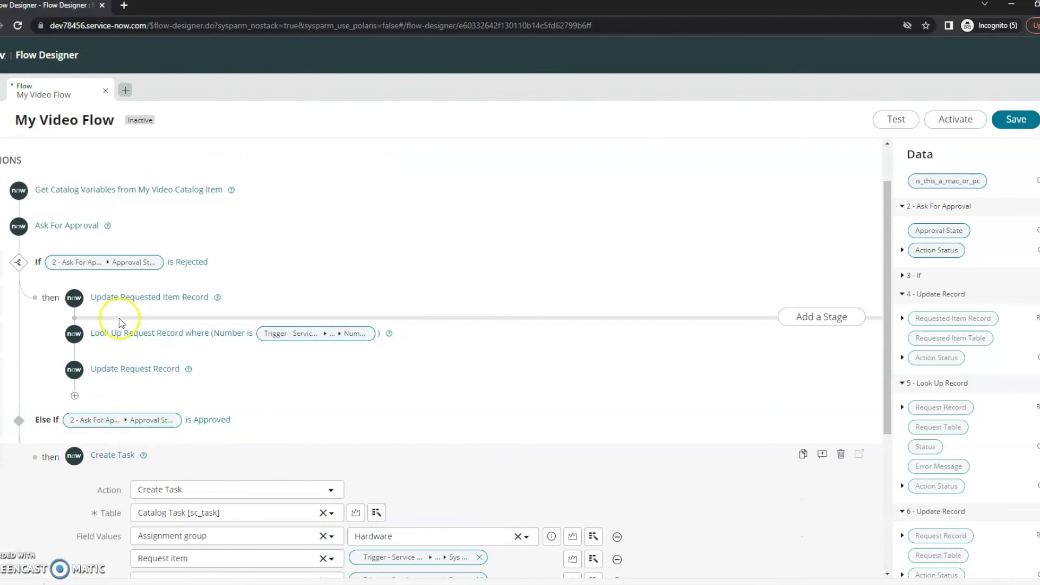
pyautogui.scroll(-1, 86, 468)
pyautogui.scroll(-4, 84, 467)
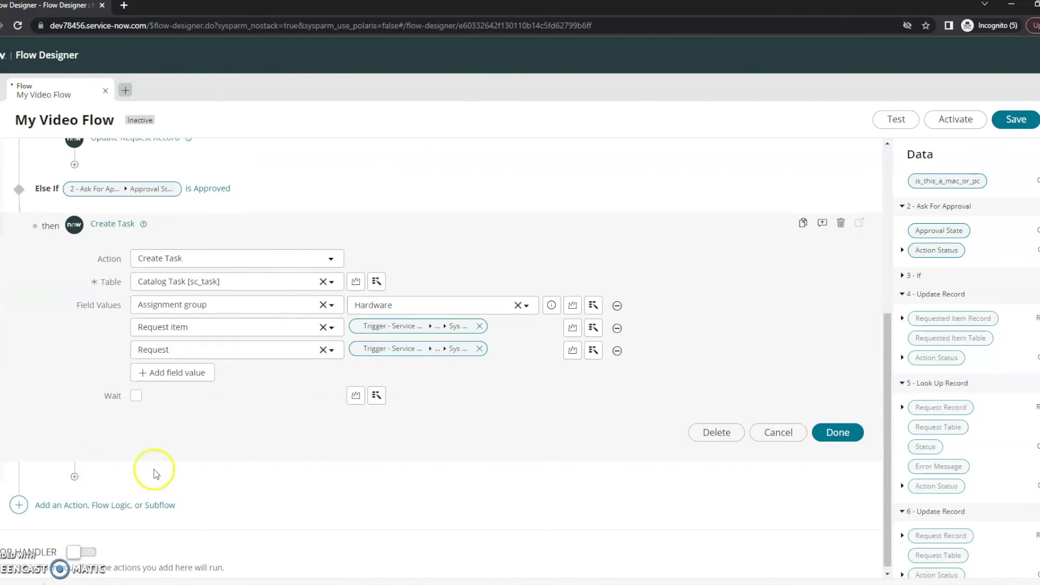